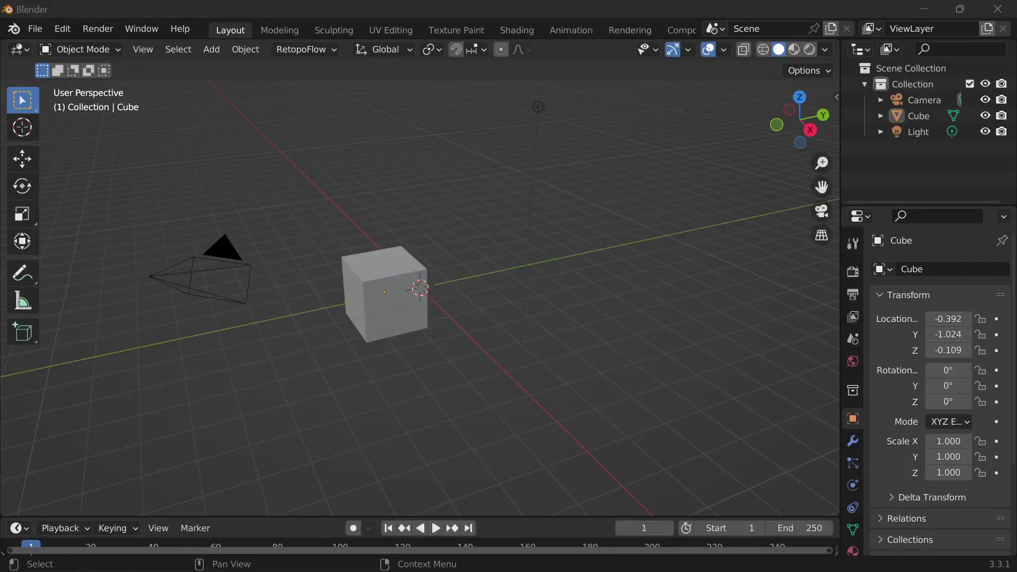
Add a Mirror modifier to the cube and extrude its bottom face downward.
click(669, 453)
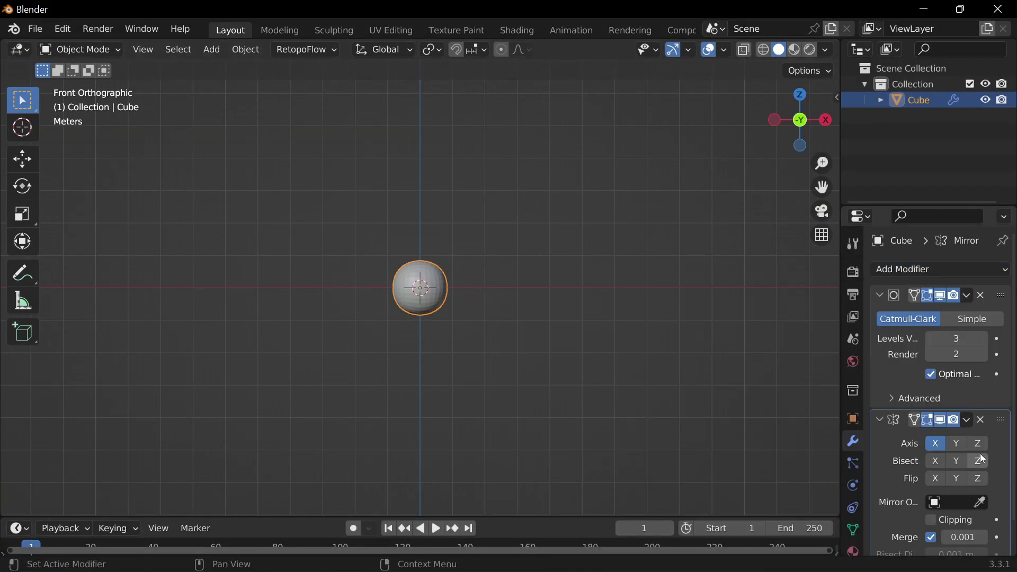
key(Tab)
key(n)
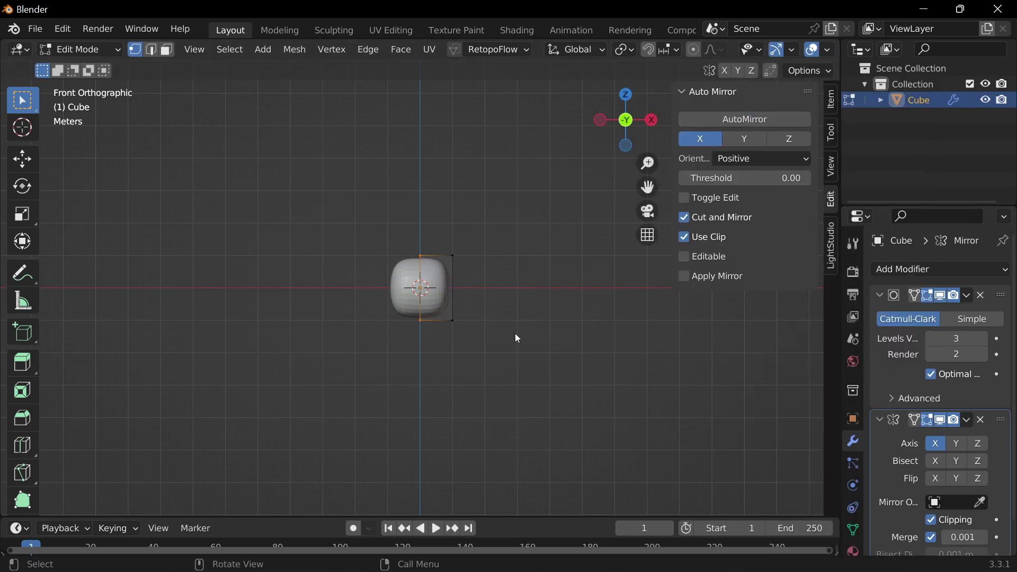
scroll(510, 363, up, 3)
key(e)
click(469, 377)
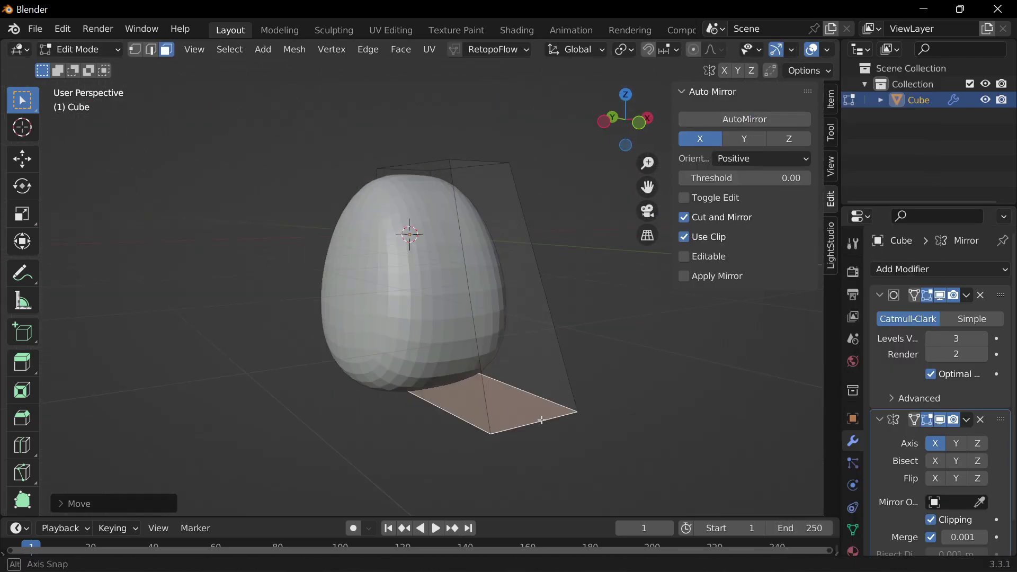
Inset the lower face and extrude the inset face further.
mouse_move(506, 218)
middle_down()
mouse_move(491, 311)
mouse_move(540, 291)
middle_up()
click(482, 331)
key(e)
key(i)
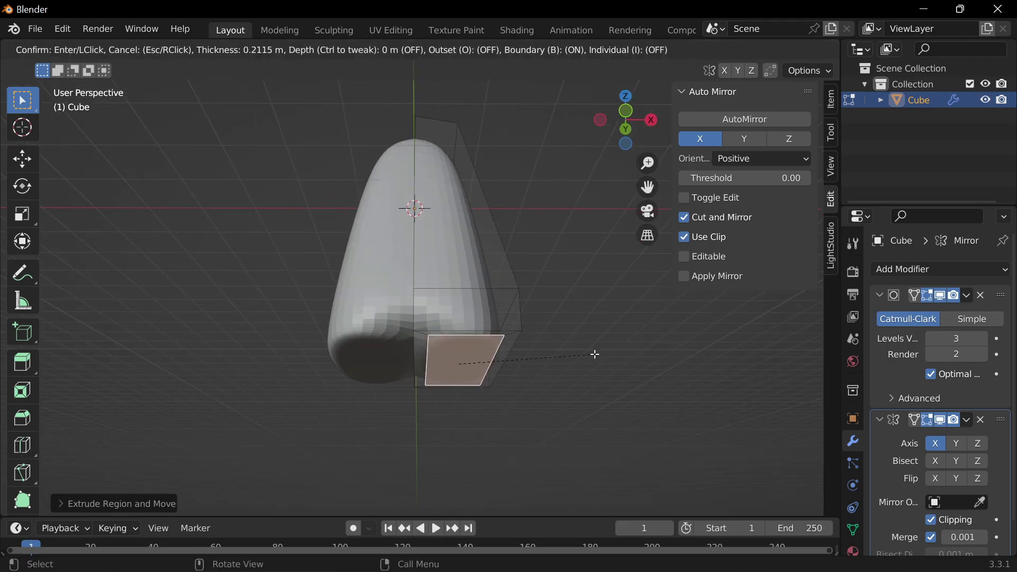
click(595, 352)
key(KP_1)
key(e)
Add a loop cut around the body and check it from the front view.
middle_drag(534, 349, 477, 240)
key(ctrl+r)
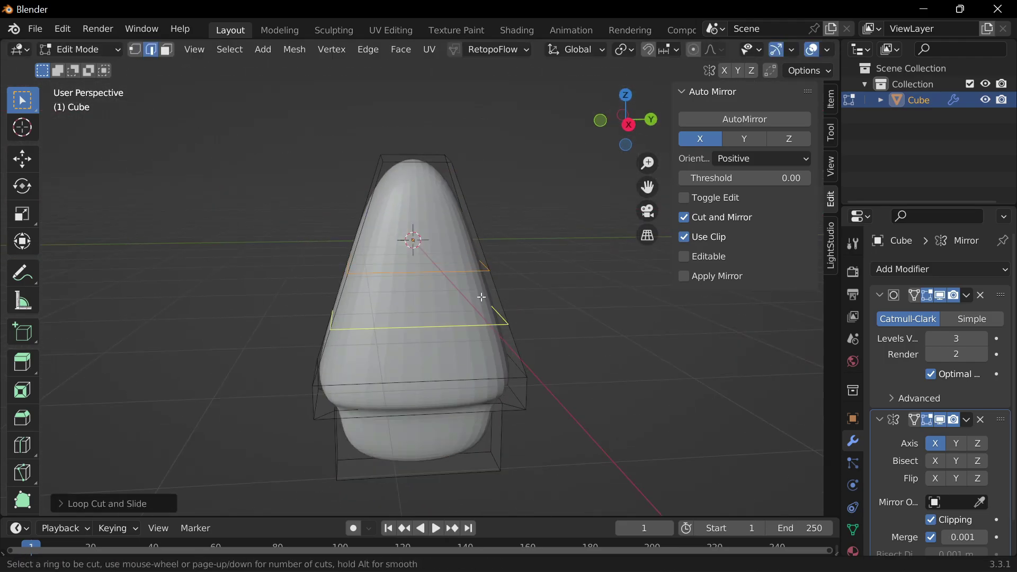
click(581, 313)
click(479, 268)
key(KP_1)
Delete the draft body and add a fresh cube smoothed with Ctrl+3 subdivision.
key(shift+a)
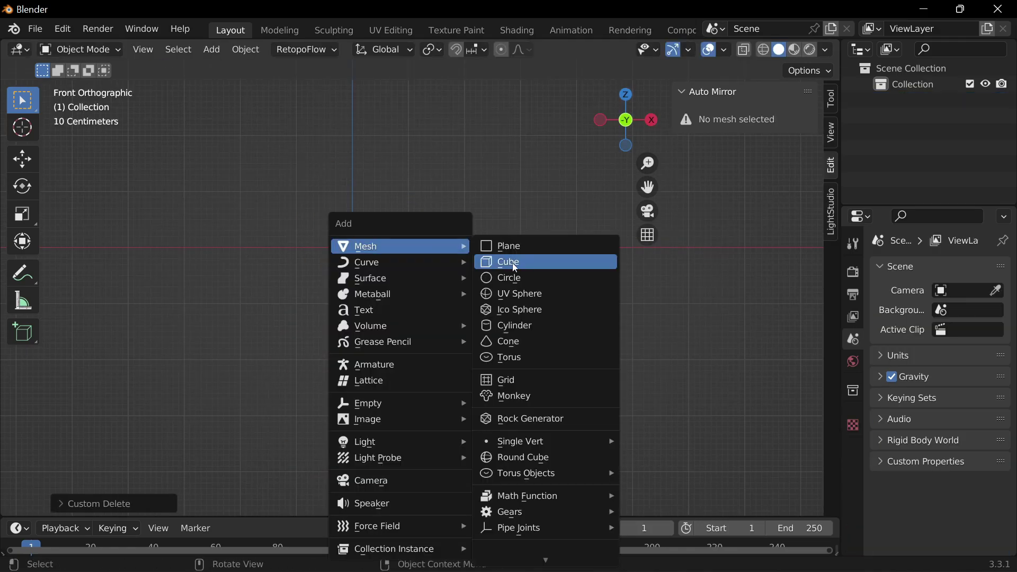
click(513, 263)
key(ctrl+3)
key(Tab)
middle_drag(417, 191, 611, 102)
Scale the cube's bottom face and shift it sideways in side view.
key(KP_1)
key(s)
key(ctrl+KP_3)
key(g)
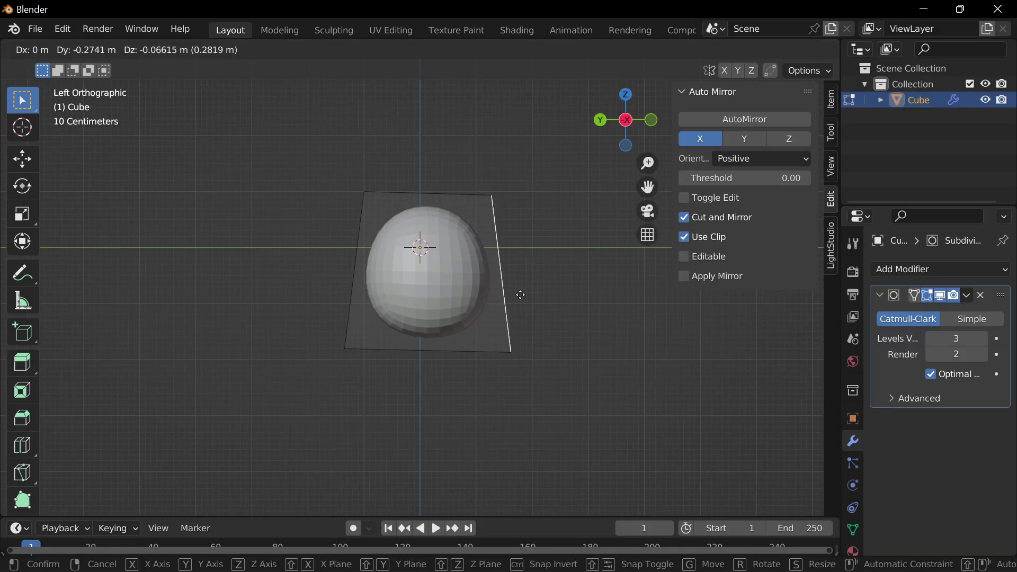
click(551, 335)
middle_drag(551, 335, 509, 297)
key(ctrl+KP_3)
Extrude the top face upward into a tall, pointed body.
key(e)
click(493, 175)
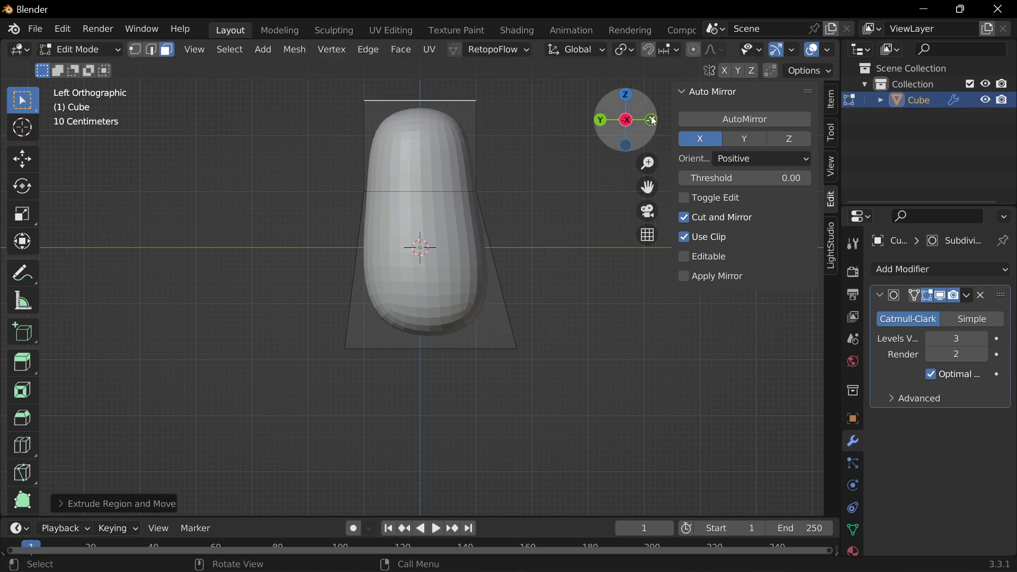
mouse_move(493, 175)
middle_down()
mouse_move(486, 263)
mouse_move(371, 187)
middle_up()
click(486, 264)
middle_drag(603, 218, 454, 184)
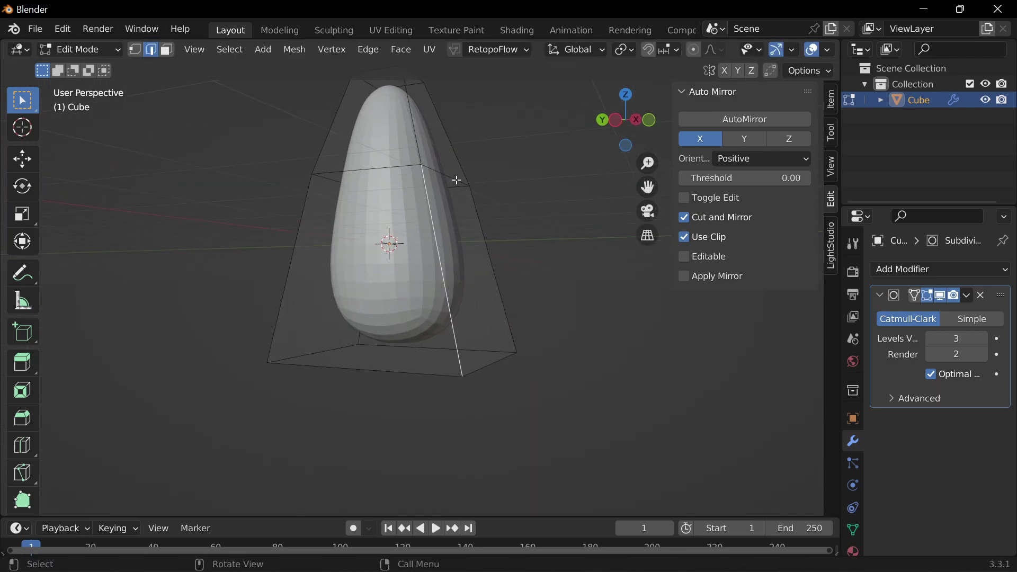
key(ctrl+KP_3)
Slide edge loops along the body to taper it into an egg shape.
key(g)
key(g)
click(531, 268)
middle_drag(531, 268, 268, 229)
key(KP_1)
Add a new subdivided cube and place it beside the body for an arm.
key(Tab)
key(shift+a)
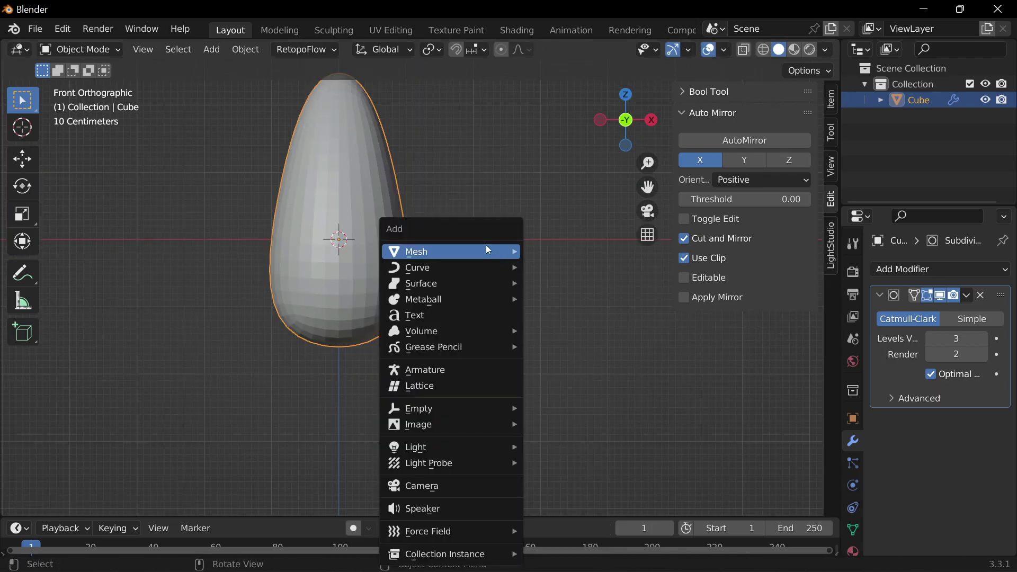
click(572, 273)
key(g)
click(414, 195)
middle_drag(414, 195, 414, 195)
Stretch, taper and tilt the small cube into an upward-angled arm.
key(KP_1)
key(s)
key(x)
click(526, 211)
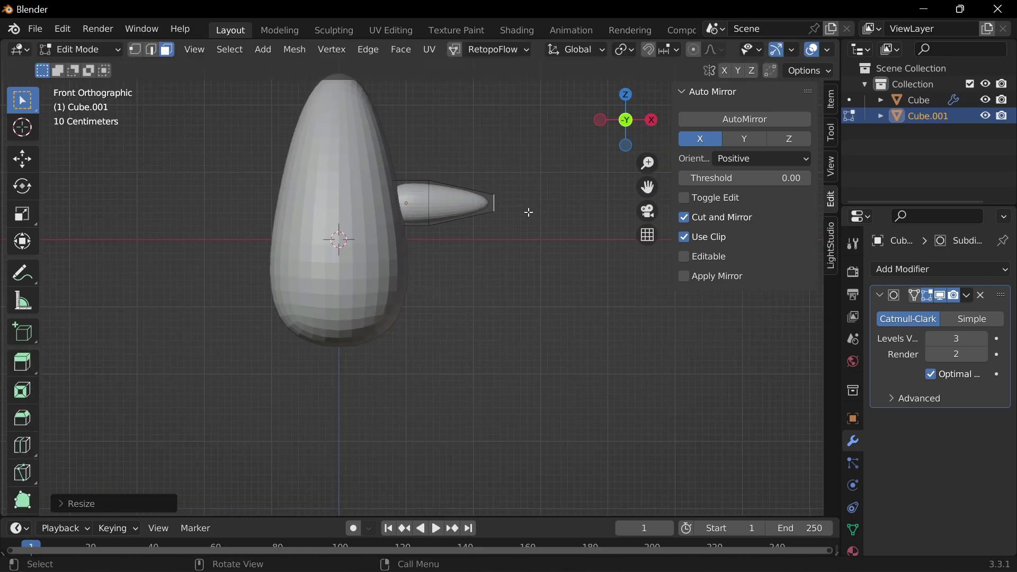
click(509, 243)
key(Tab)
key(alt+a)
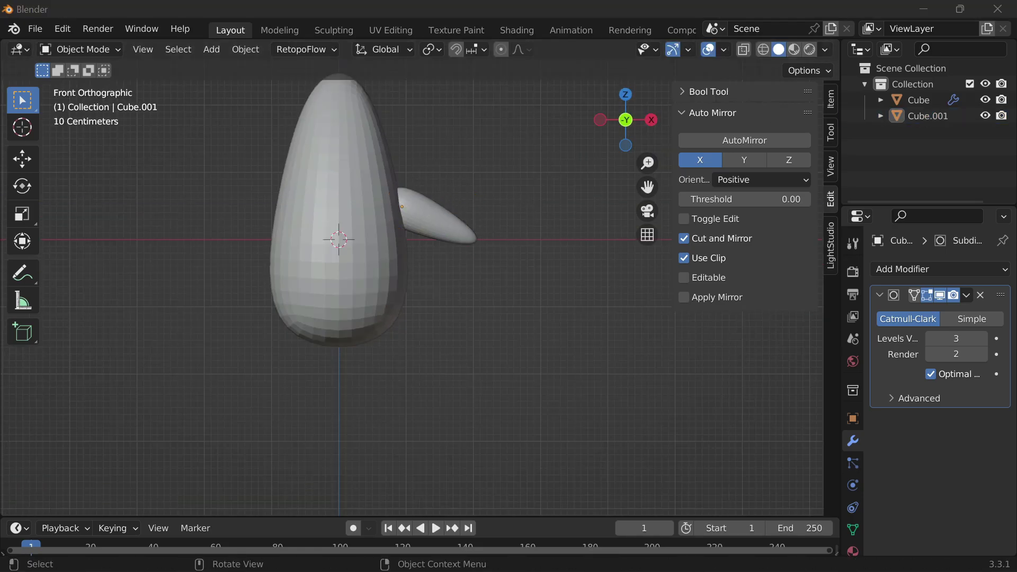
Tilt the arm steeper and mirror it across the body with a Mirror modifier.
click(439, 217)
key(r)
click(463, 247)
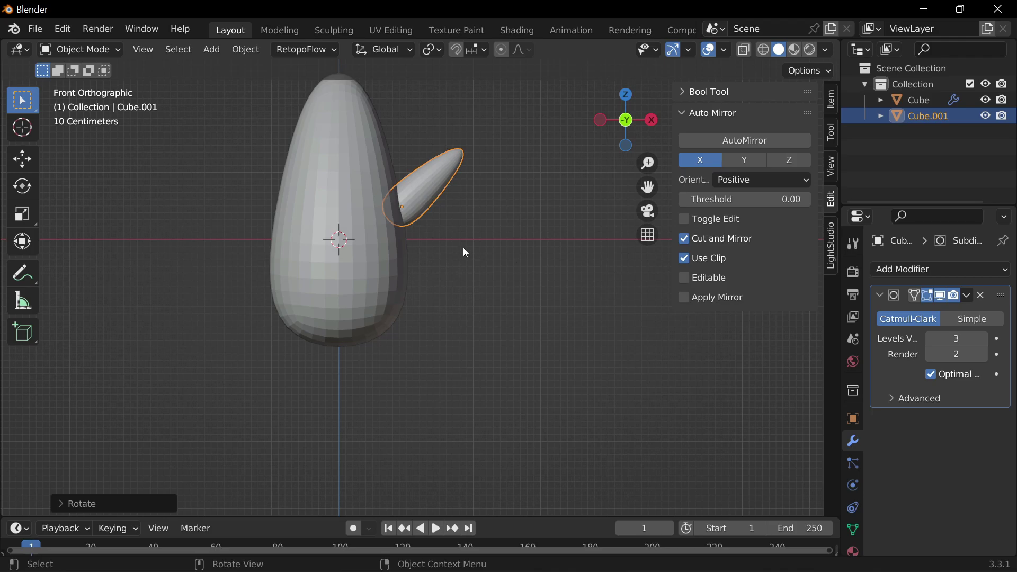
click(903, 269)
click(805, 407)
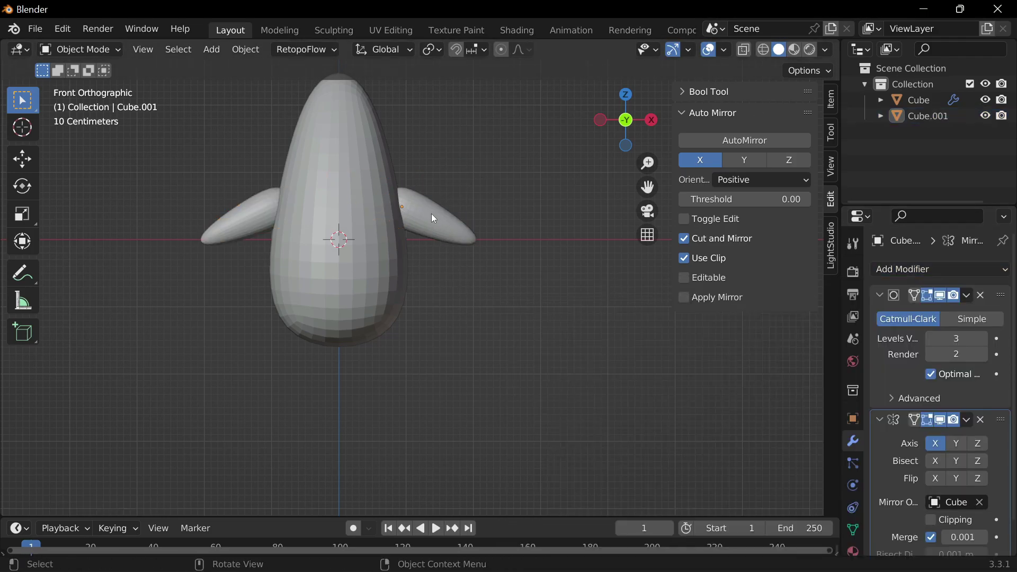
Duplicate the mirrored arms and rotate the copies downward as legs.
key(shift+d)
key(r)
click(401, 294)
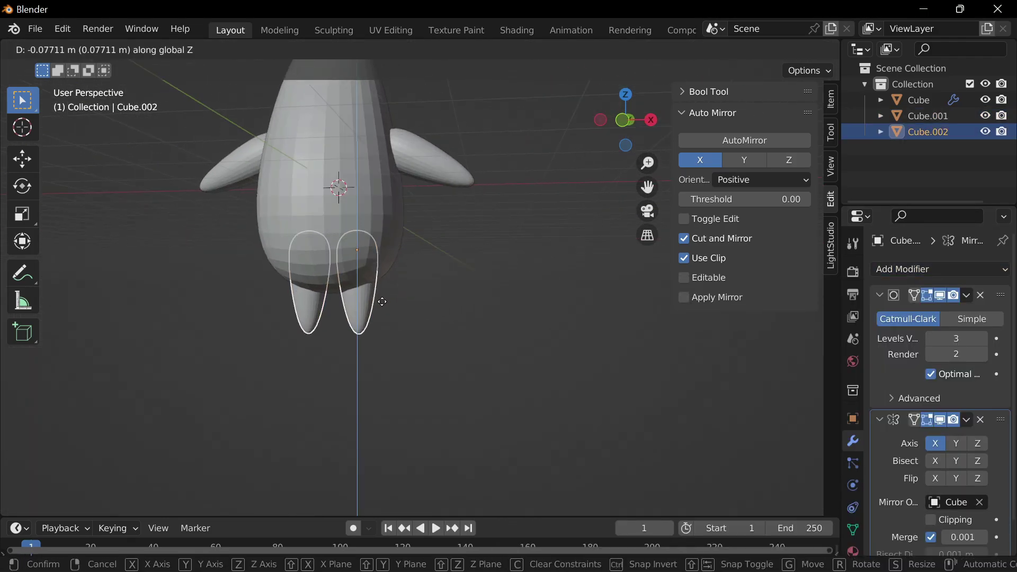
Apply the legs' Mirror modifier and join them into the body mesh.
key(ctrl+a)
ctrl+click(920, 100)
key(ctrl+j)
key(Tab)
middle_drag(358, 291, 251, 321)
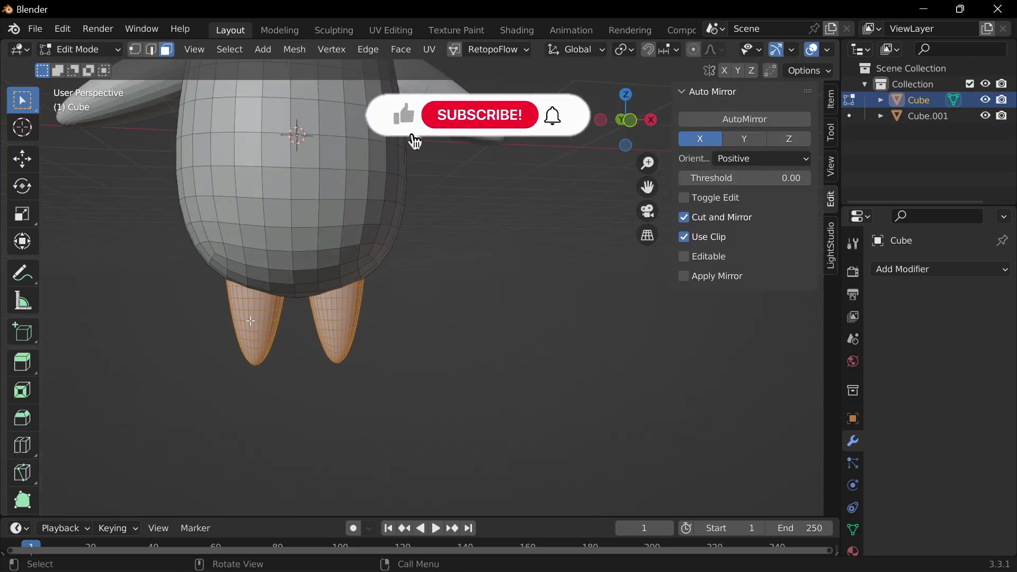
key(h)
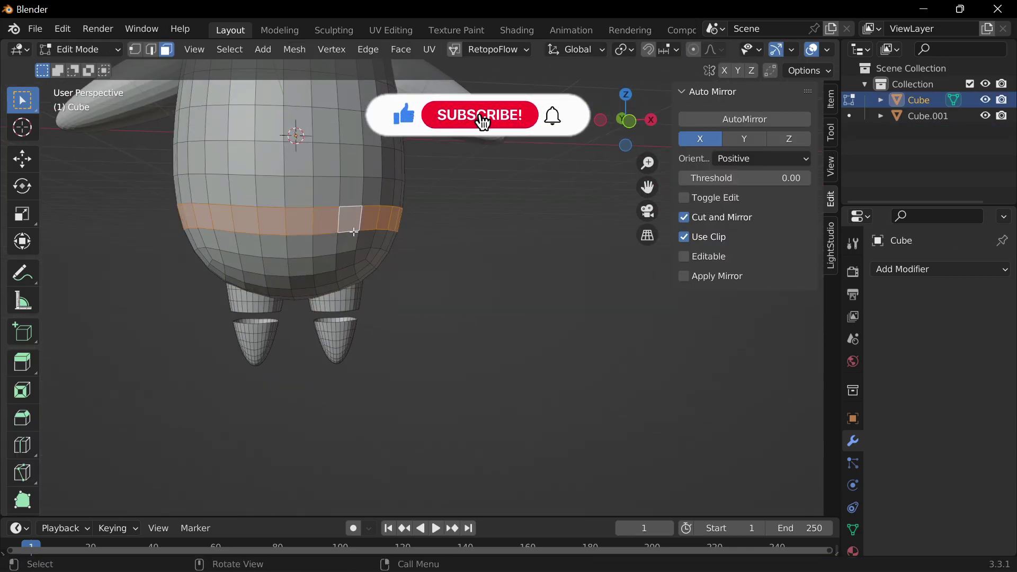
Separate a copy of the lower-body faces into a shorts object and scale it up slightly.
key(shift+d)
key(p)
key(Tab)
key(s)
click(527, 254)
mouse_move(527, 255)
middle_down()
mouse_move(516, 342)
mouse_move(472, 236)
middle_up()
key(KP_1)
click(940, 269)
Set the shorts' Solidify thickness to 0.08 m and select the waistband loop.
click(683, 541)
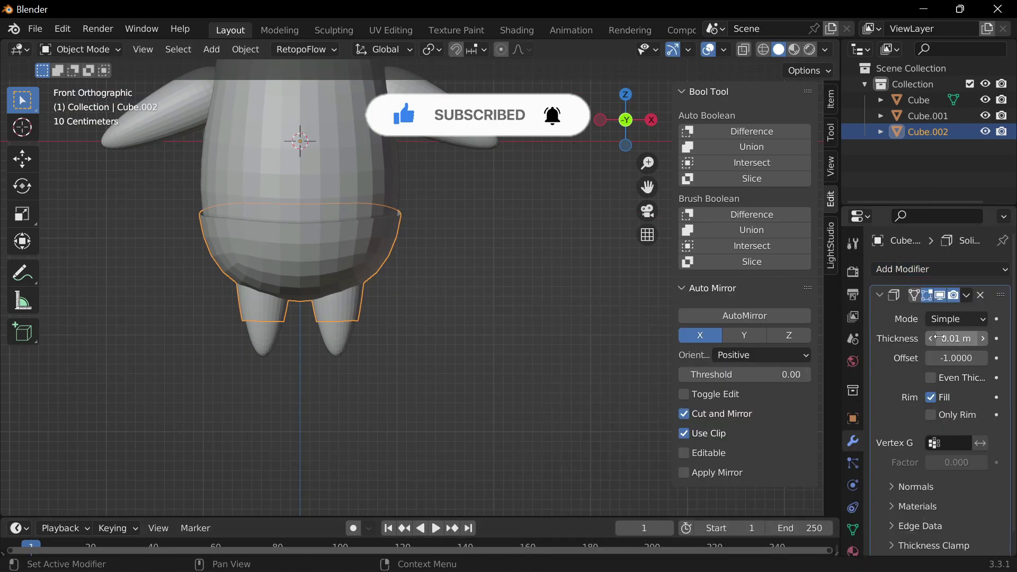
drag(937, 338, 954, 338)
key(Tab)
alt+click(275, 241)
key(KP_1)
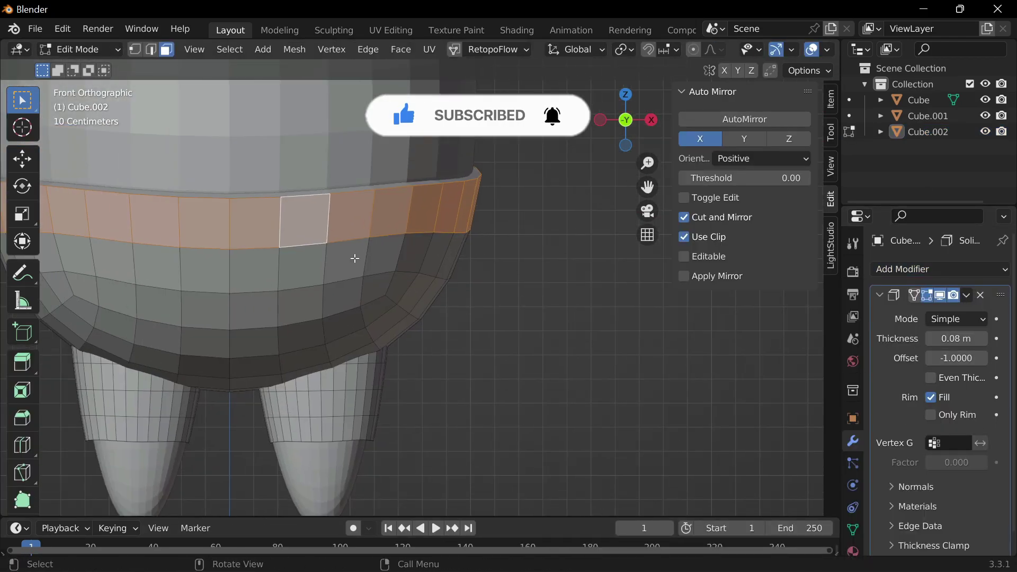
scroll(355, 258, down, 3)
middle_drag(355, 258, 509, 201)
Apply the Solidify modifier and bevel the waistband rim.
key(Tab)
key(ctrl+a)
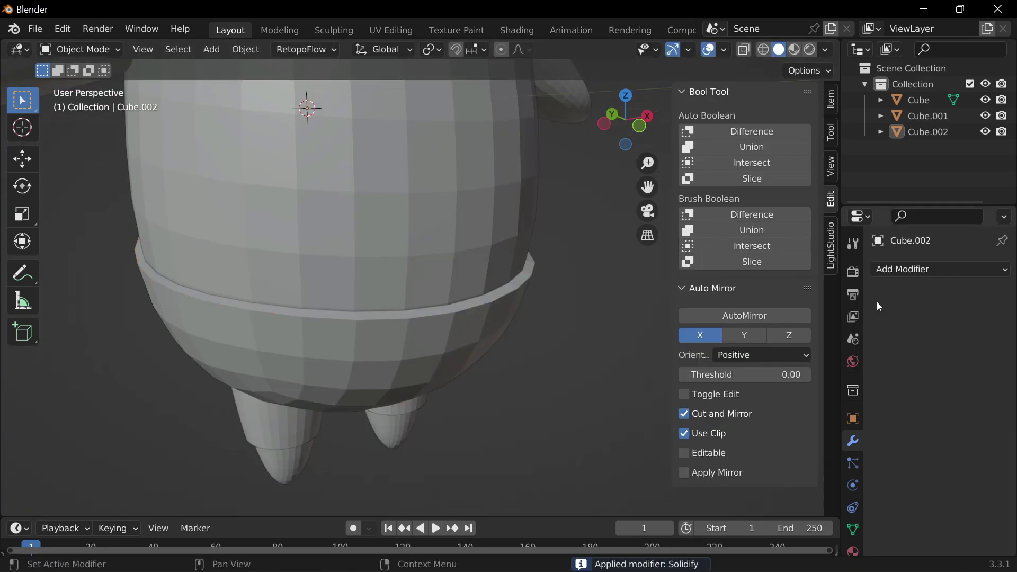
key(Tab)
scroll(564, 270, up, 2)
click(574, 286)
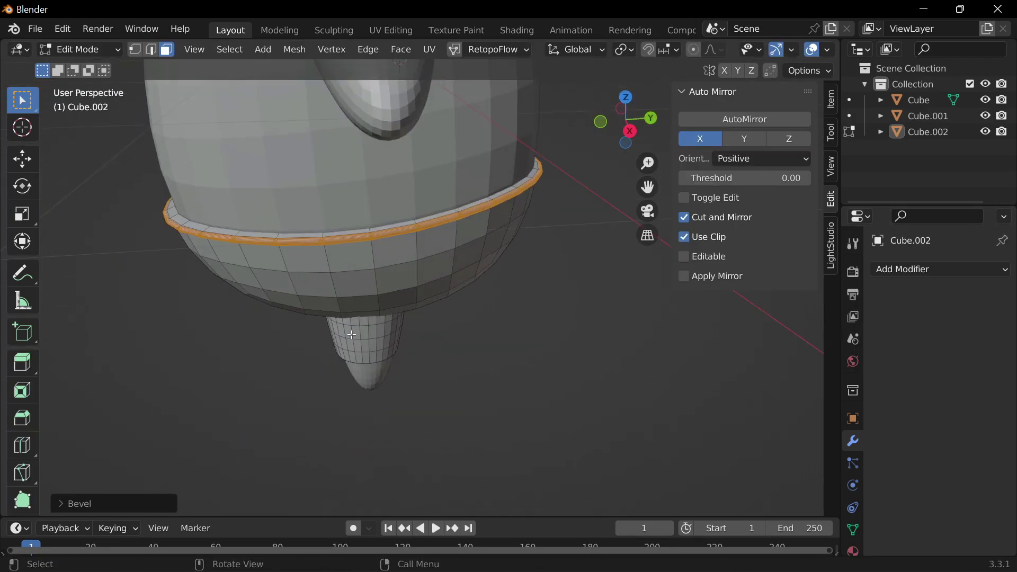
mouse_move(574, 286)
middle_down()
mouse_move(439, 254)
mouse_move(394, 261)
middle_up()
key(KP_1)
key(g)
key(z)
key(Escape)
key(Tab)
Shade the shorts smooth and select the body to edit its pointed top.
right_click(318, 265)
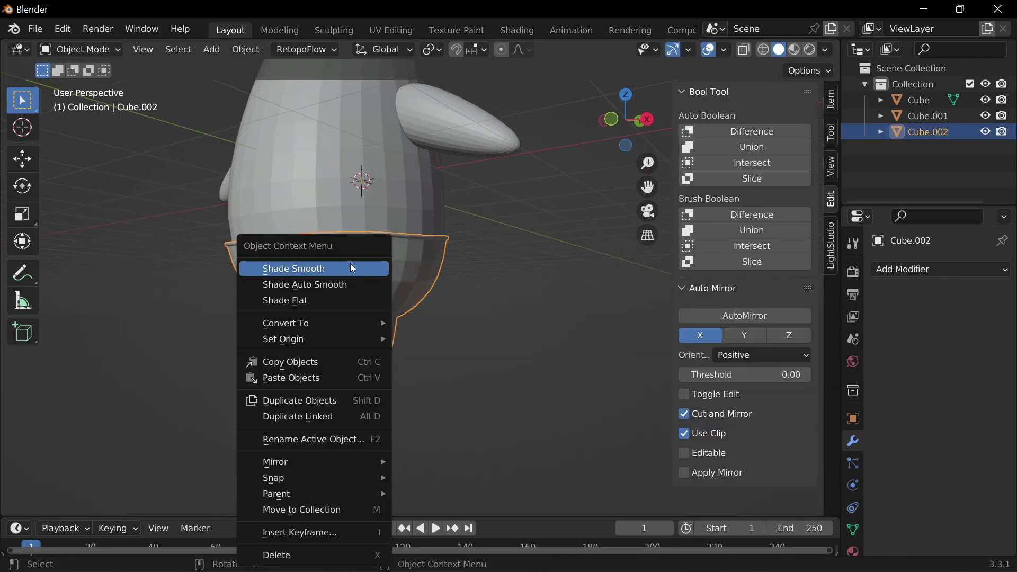
click(318, 265)
scroll(341, 306, down, 3)
key(KP_1)
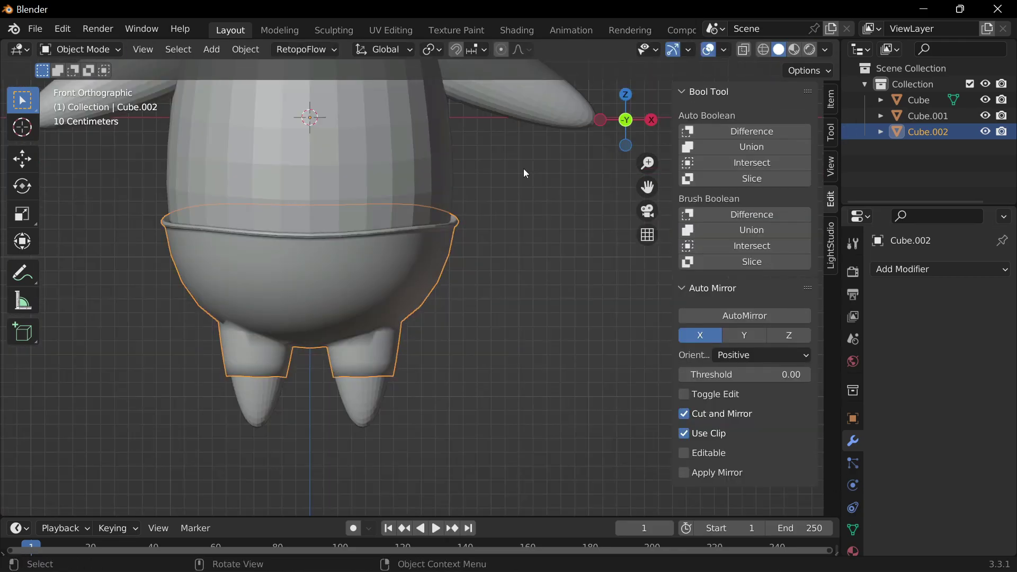
click(373, 229)
key(Tab)
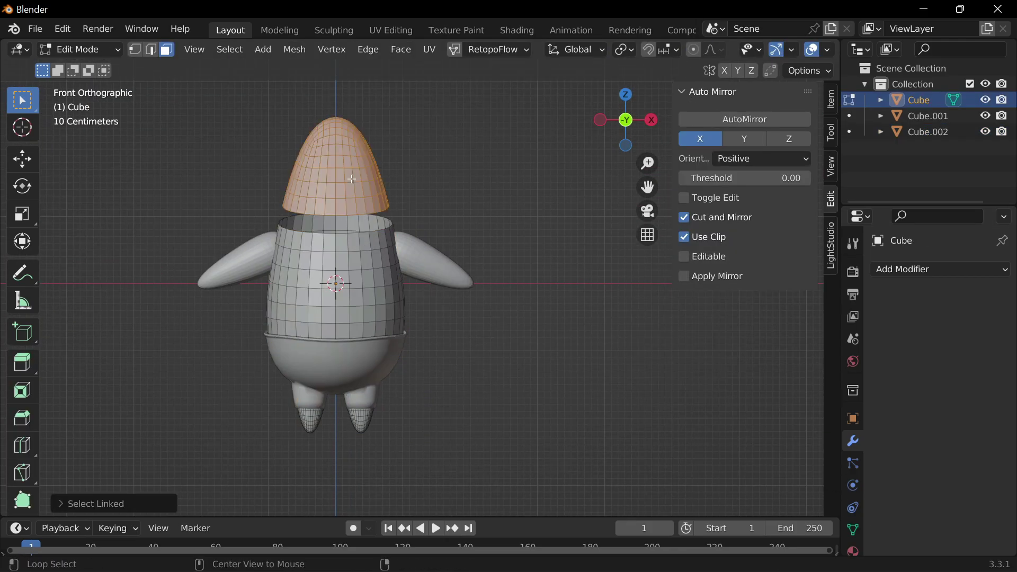
Isolate the body in its own view and hide its selected faces.
key(Escape)
key(Tab)
middle_drag(434, 196, 542, 263)
key(KP_1)
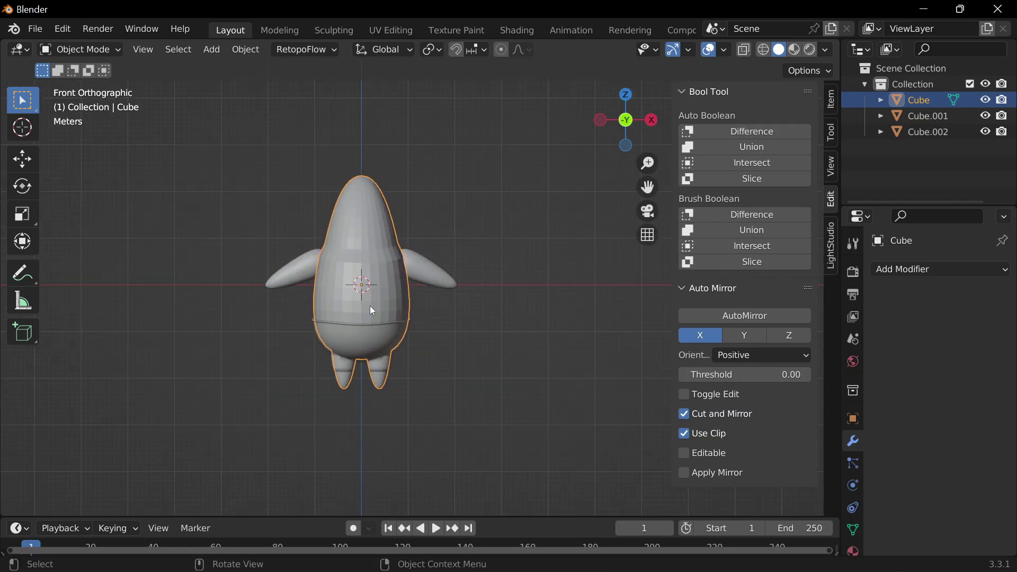
key(Tab)
scroll(347, 298, up, 3)
key(h)
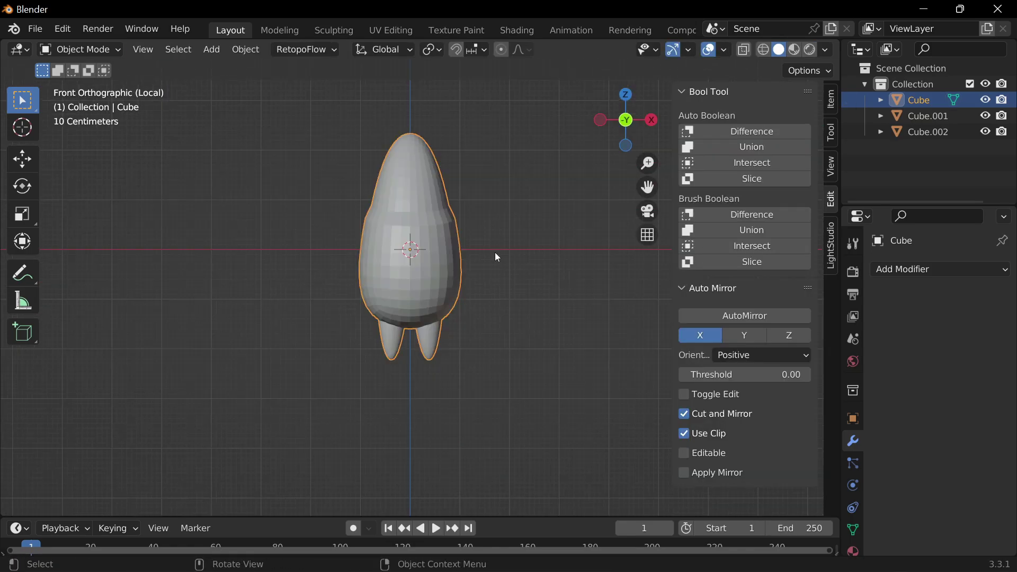
scroll(349, 306, down, 4)
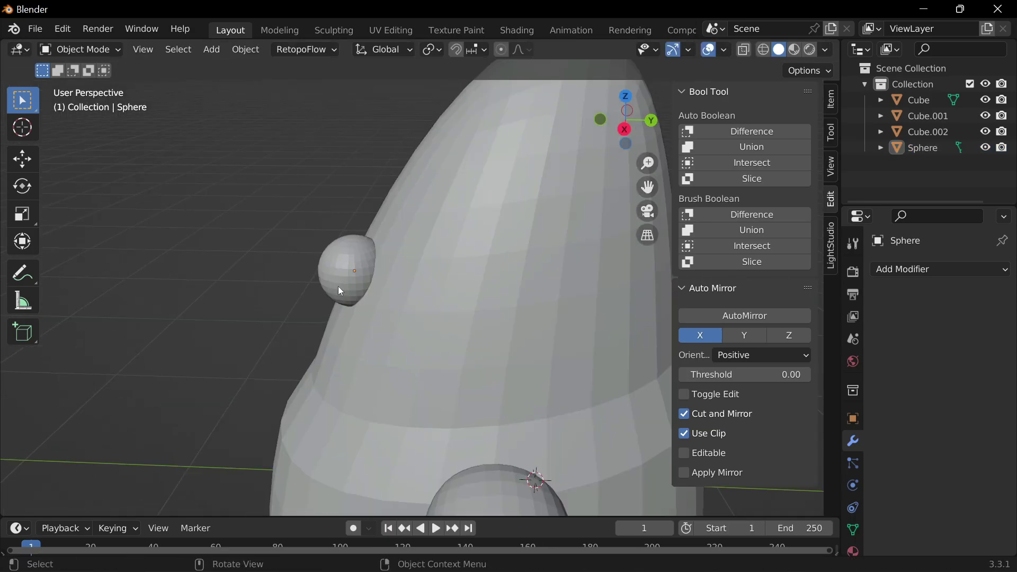
Rotate the eye sphere and reshape its vertices with proportional editing.
key(r)
key(x)
click(407, 333)
key(KP_1)
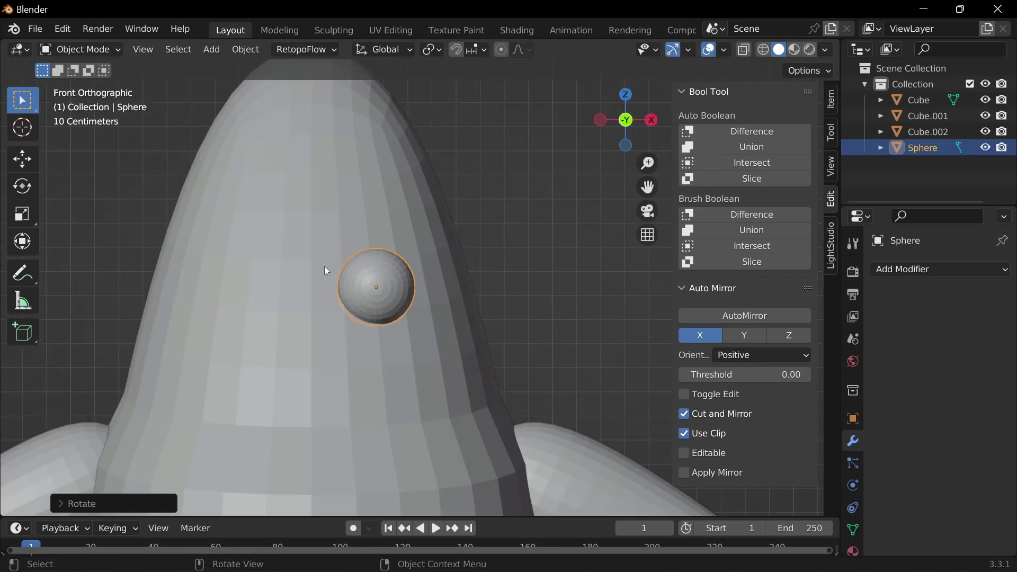
key(Tab)
key(Escape)
key(Tab)
key(KP_3)
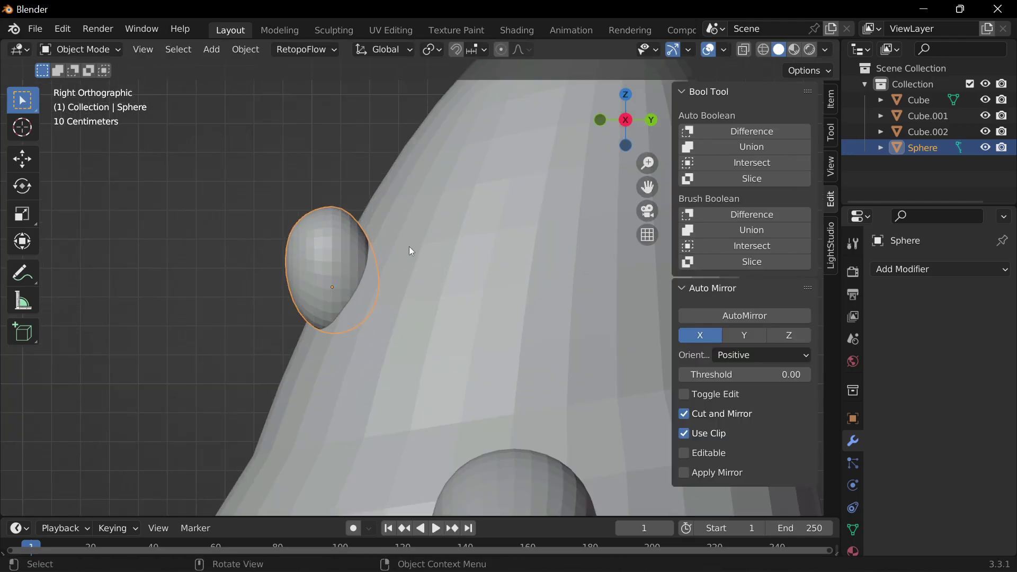
Scale the sphere into an oval eye on the upper front and change its shading.
right_click(445, 260)
key(KP_1)
right_click(328, 249)
click(318, 265)
key(g)
key(KP_1)
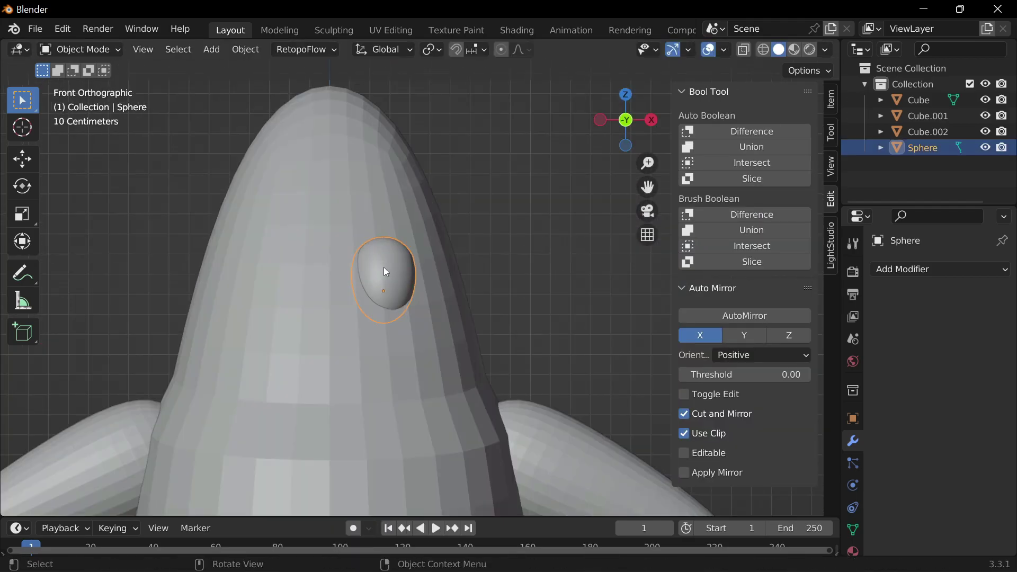
right_click(393, 282)
click(397, 277)
text(90)
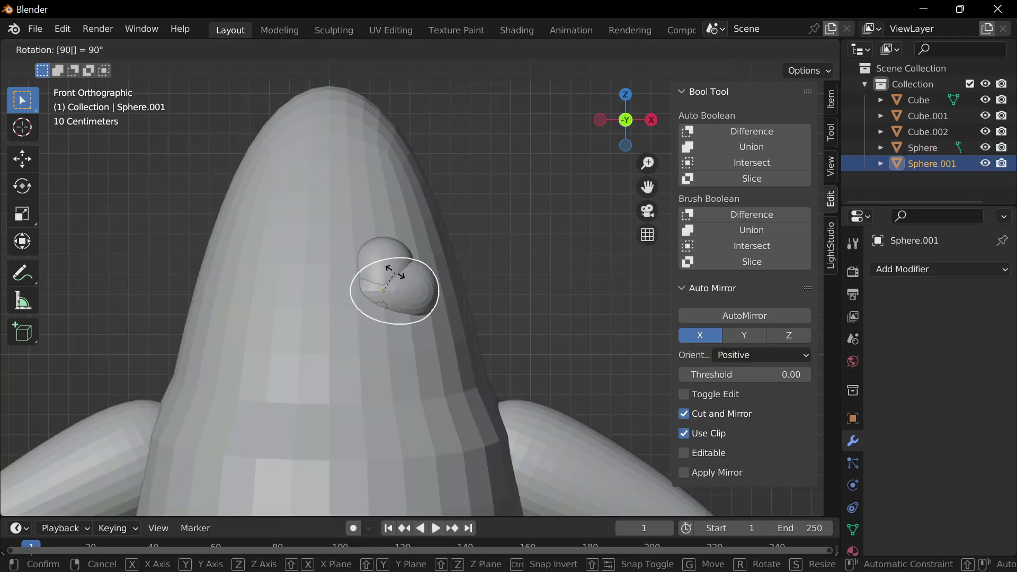
Rotate the eye copy 90 degrees and cut away its lower half to form a half shell.
key(Return)
key(Tab)
alt+click(381, 345)
key(KP_Divide)
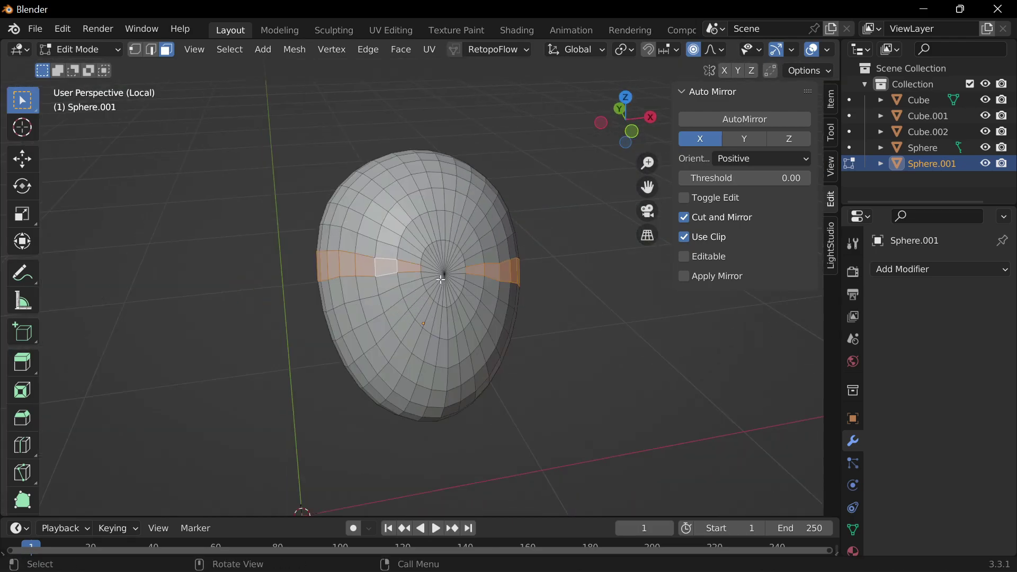
scroll(443, 279, up, 2)
middle_drag(442, 280, 513, 286)
scroll(513, 287, down, 3)
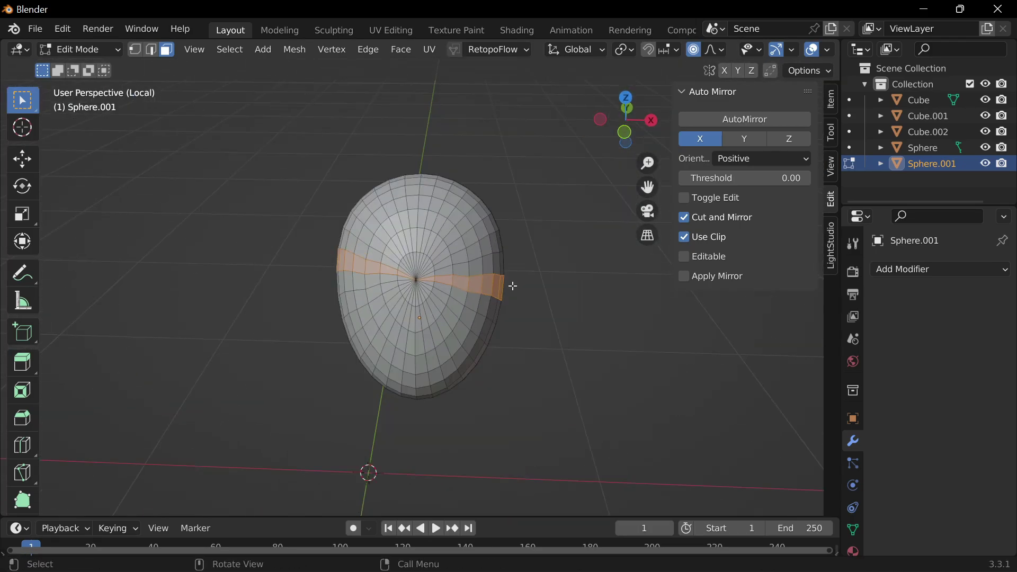
key(ctrl+z)
key(ctrl+z)
key(ctrl+z)
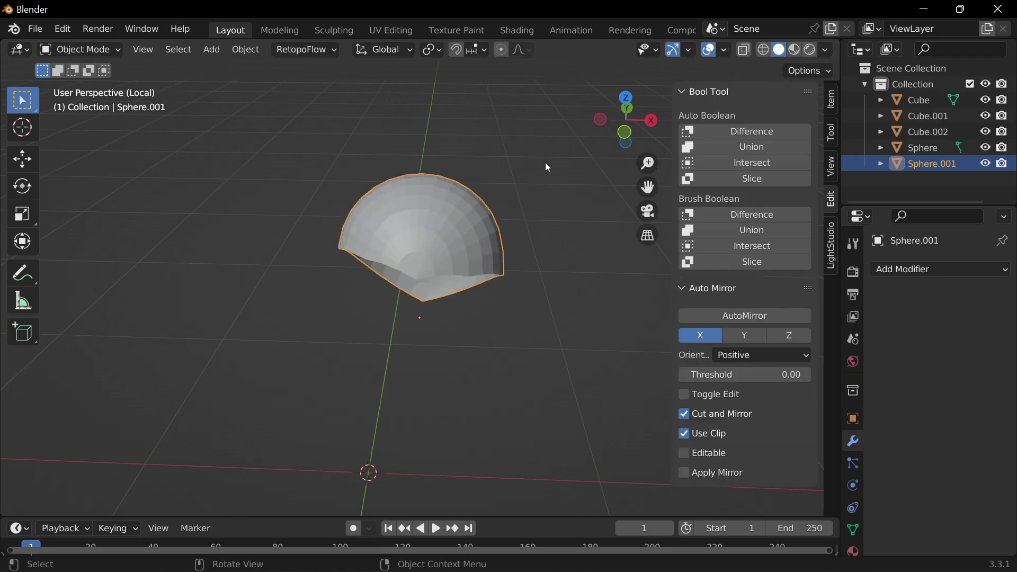
key(KP_Divide)
Give the half shell thickness with an applied Solidify and tilt it into place as an eyelid.
click(904, 274)
click(662, 453)
key(ctrl+a)
key(KP_1)
click(379, 265)
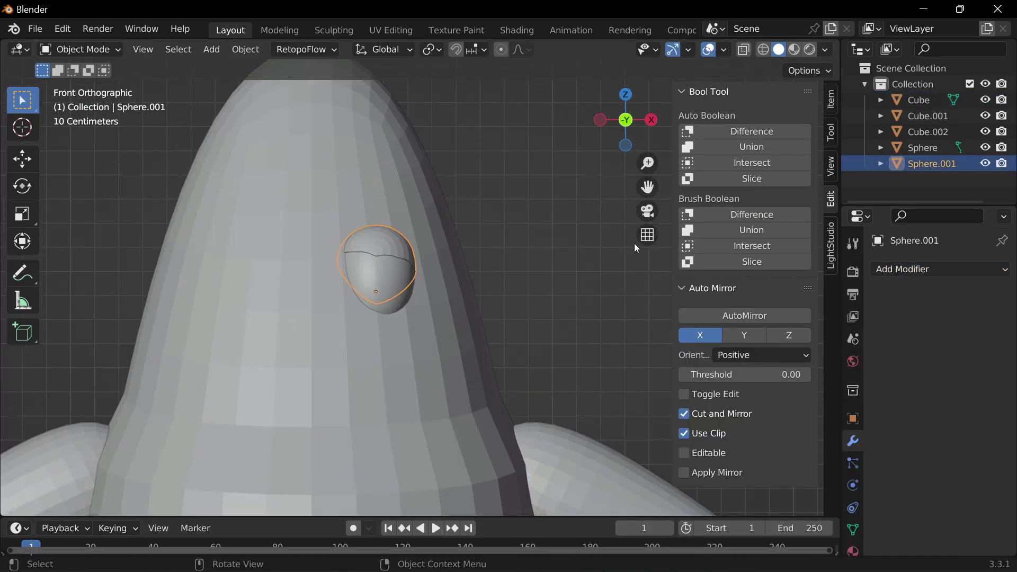
key(r)
key(Escape)
mouse_move(625, 120)
mouse_down()
mouse_move(617, 109)
mouse_move(622, 130)
mouse_move(644, 136)
mouse_up()
Mirror the eye and eyelid across the body and move the eyes closer together along X.
click(466, 418)
key(ctrl+l)
click(352, 480)
click(622, 130)
key(g)
key(x)
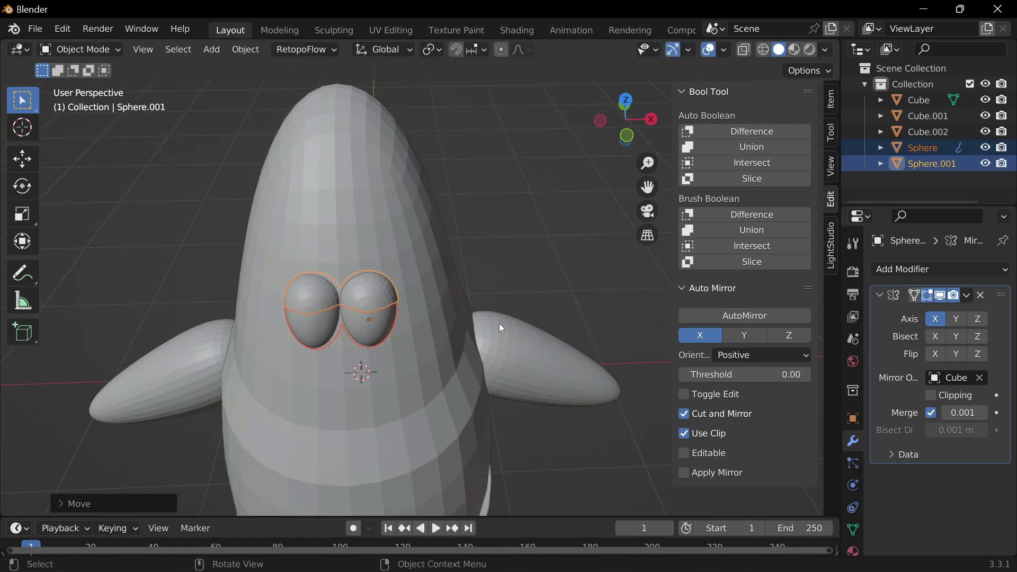
click(627, 135)
click(534, 253)
scroll(534, 253, down, 3)
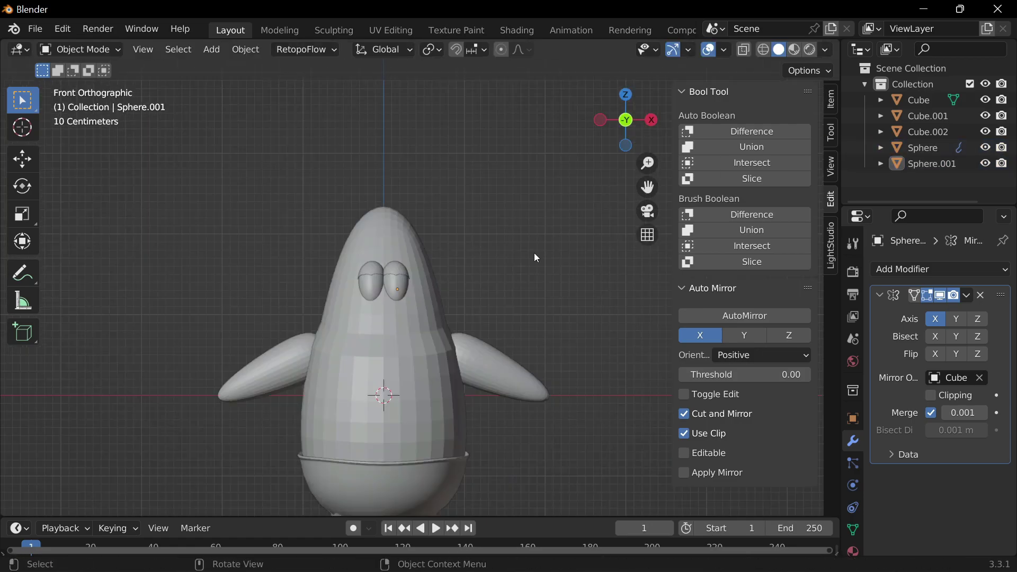
scroll(528, 256, down, 1)
Rename the objects in the Outliner, naming the main mesh 'body' and the arms 'Arms'.
double_click(919, 100)
text(body)
key(Return)
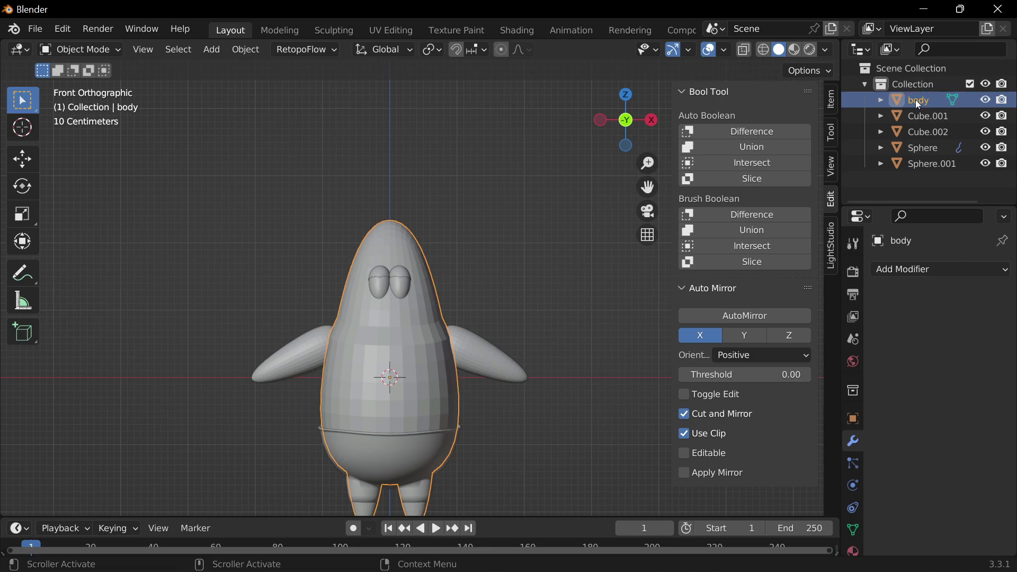
double_click(927, 115)
text(Arms)
key(Return)
click(927, 131)
click(932, 163)
key(shift+F2)
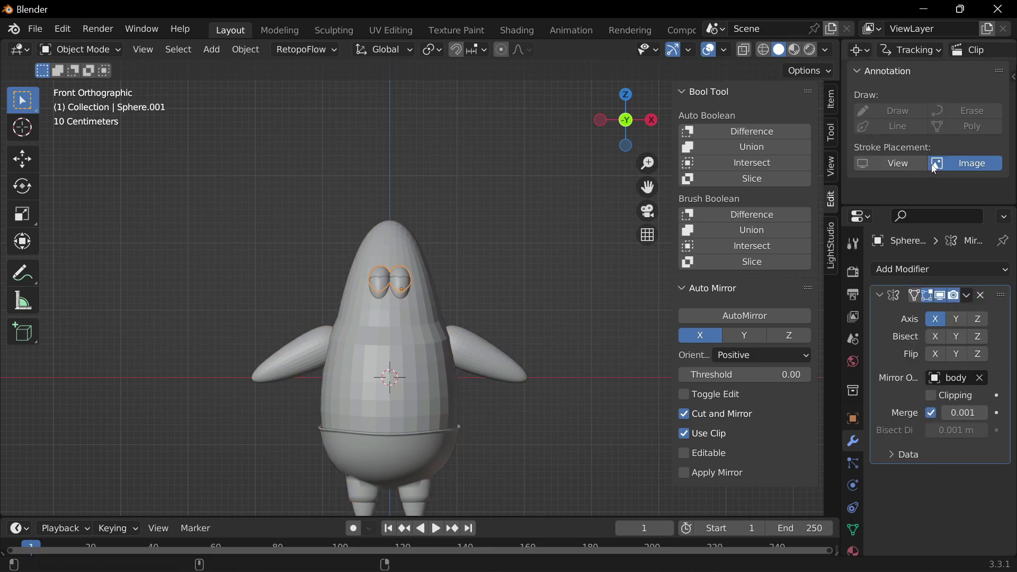
click(863, 50)
click(779, 141)
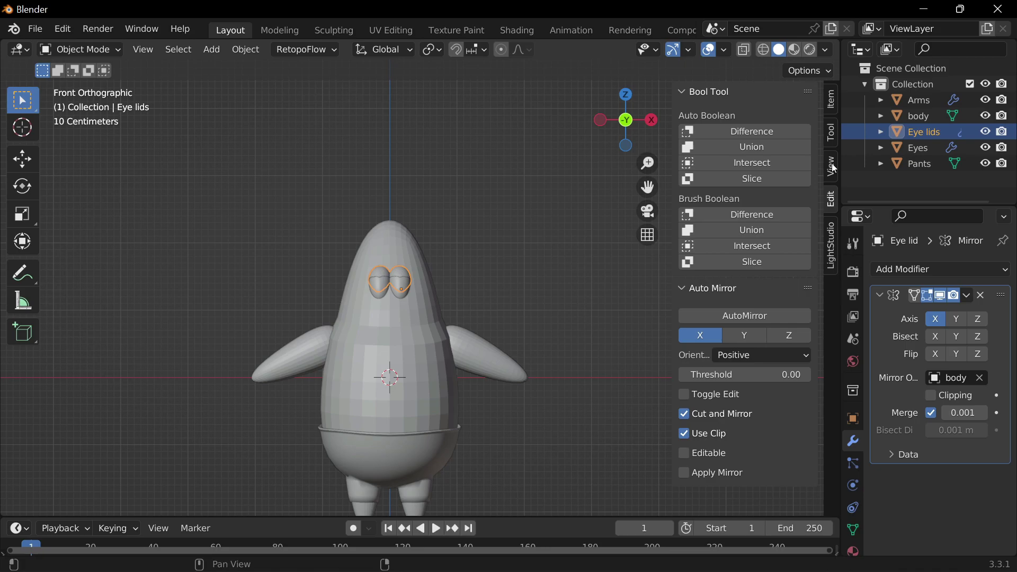
Edit the body mesh in X-ray, stretching the head tip upward and scaling it narrower.
click(919, 115)
key(Tab)
key(alt+z)
scroll(499, 213, up, 3)
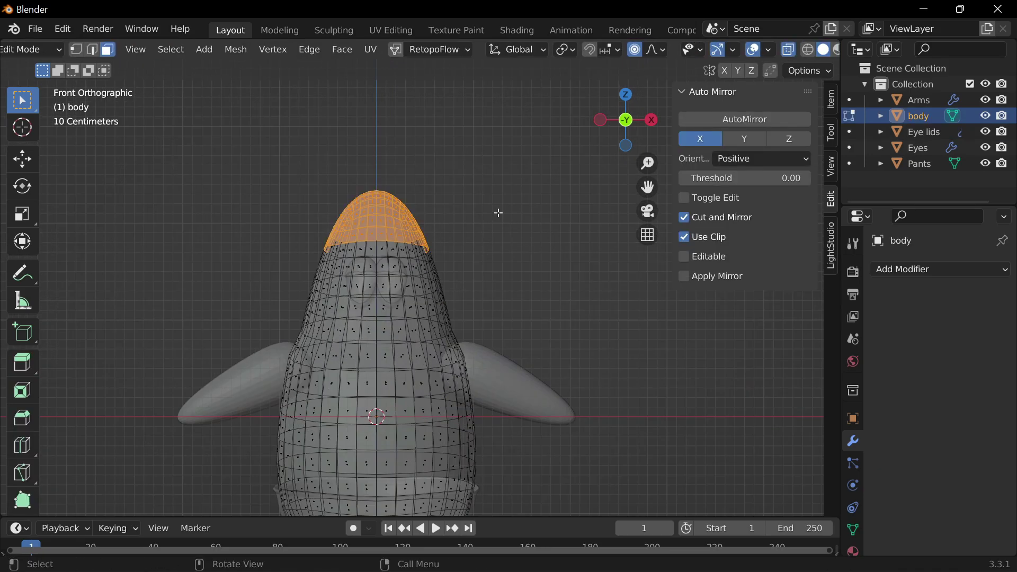
key(z)
scroll(402, 169, down, 4)
click(509, 128)
key(s)
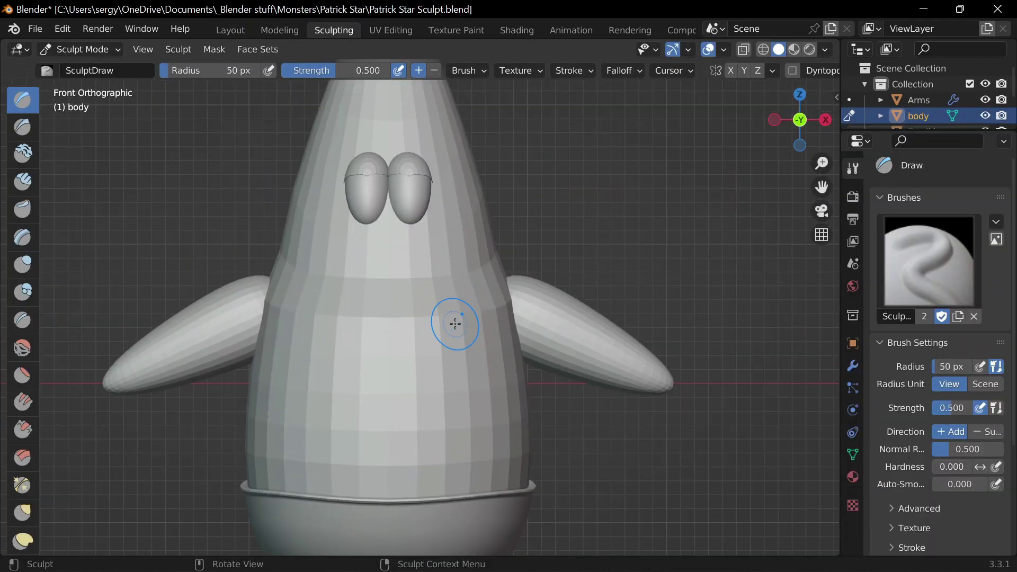
Smooth the faceted body surface with the Smooth brush at strength 0.370.
key(shift+s)
key(shift+f)
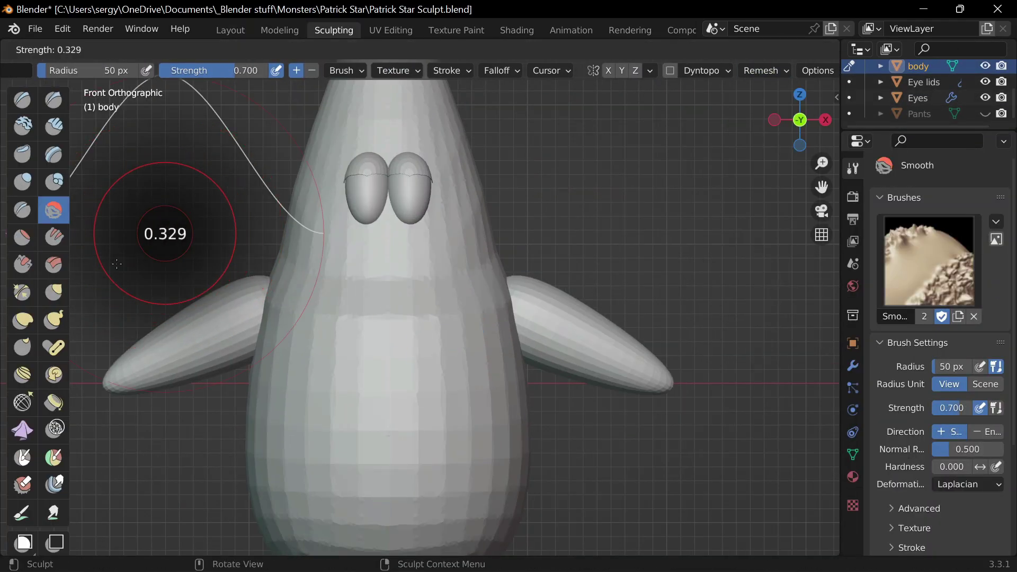
click(117, 264)
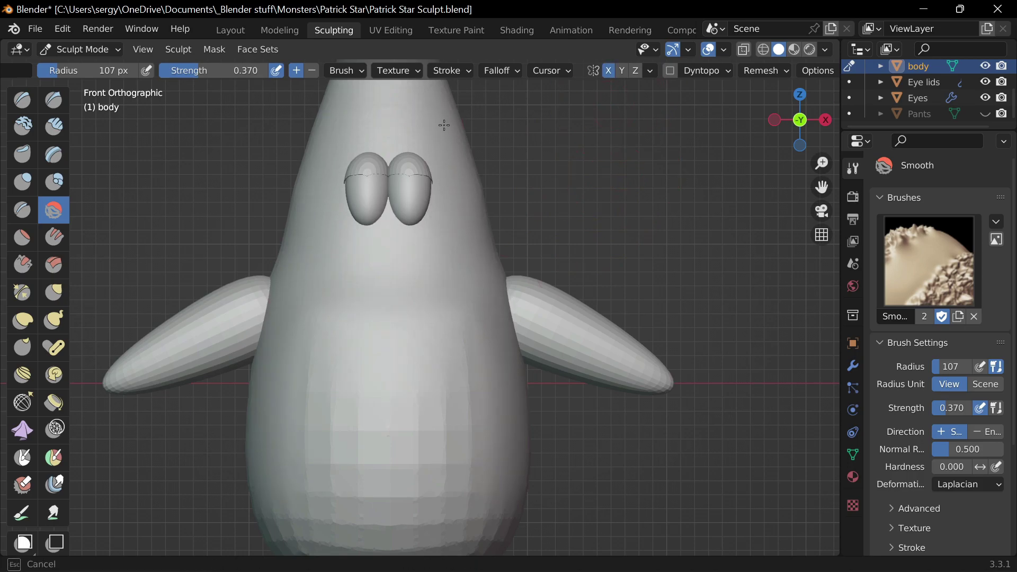
mouse_move(300, 380)
middle_down()
mouse_move(424, 339)
mouse_move(511, 329)
mouse_move(343, 316)
mouse_move(752, 209)
middle_up()
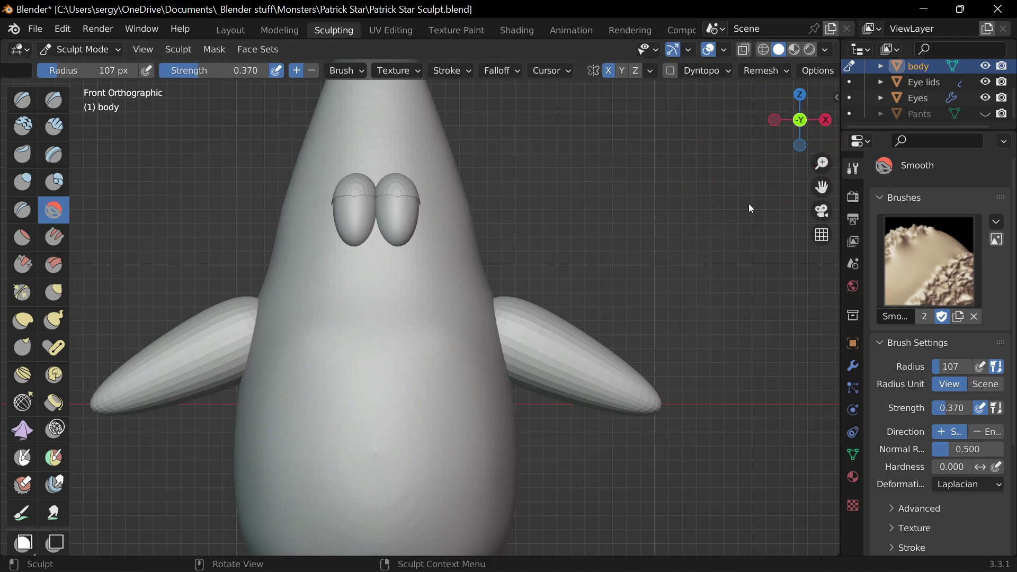
Pull the head into a tall pointed tip with the Grab brush from side and front views.
key(ctrl+KP_3)
key(g)
drag(424, 154, 418, 148)
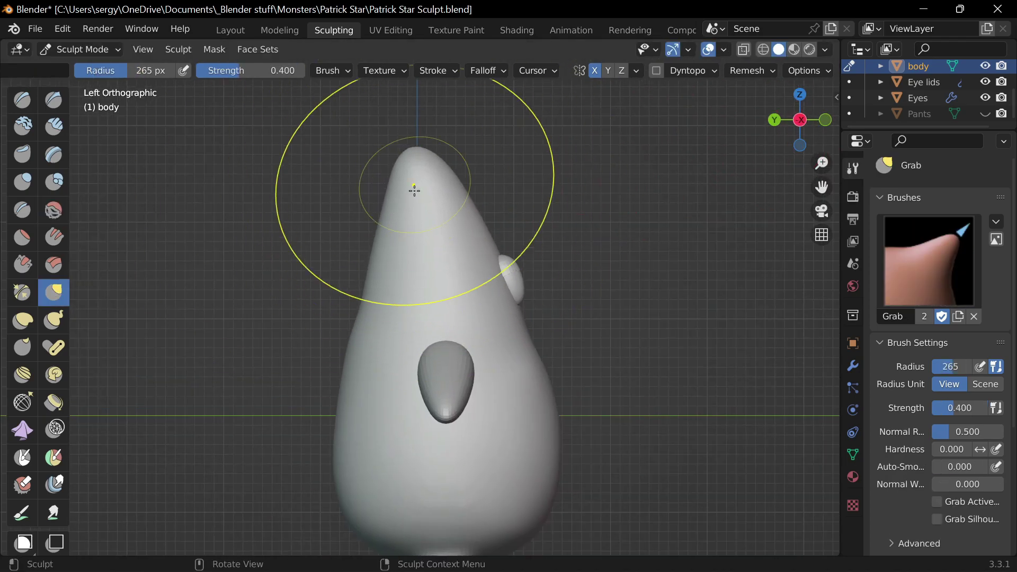
drag(415, 190, 406, 159)
key(KP_1)
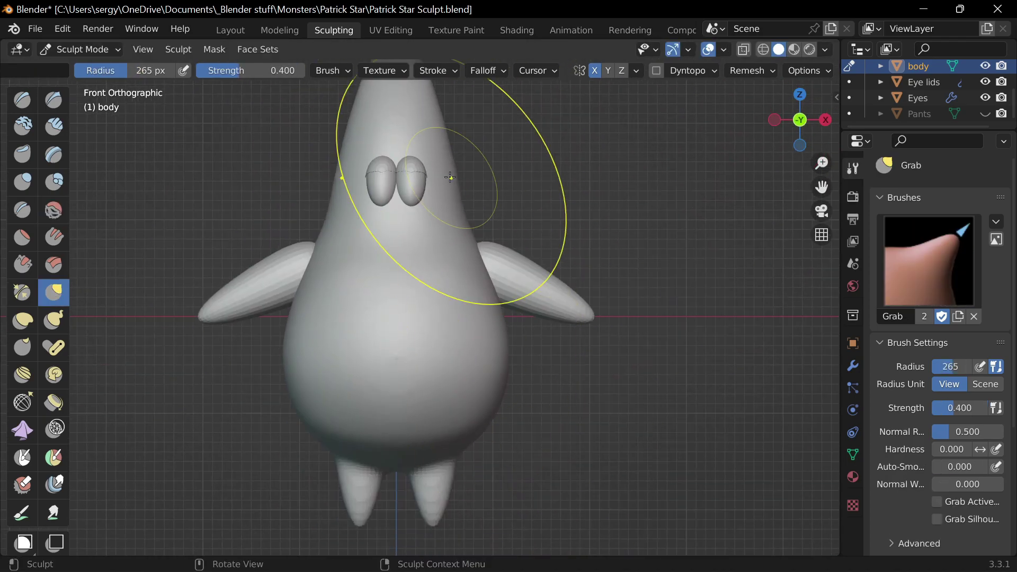
middle_drag(443, 159, 689, 132)
click(785, 139)
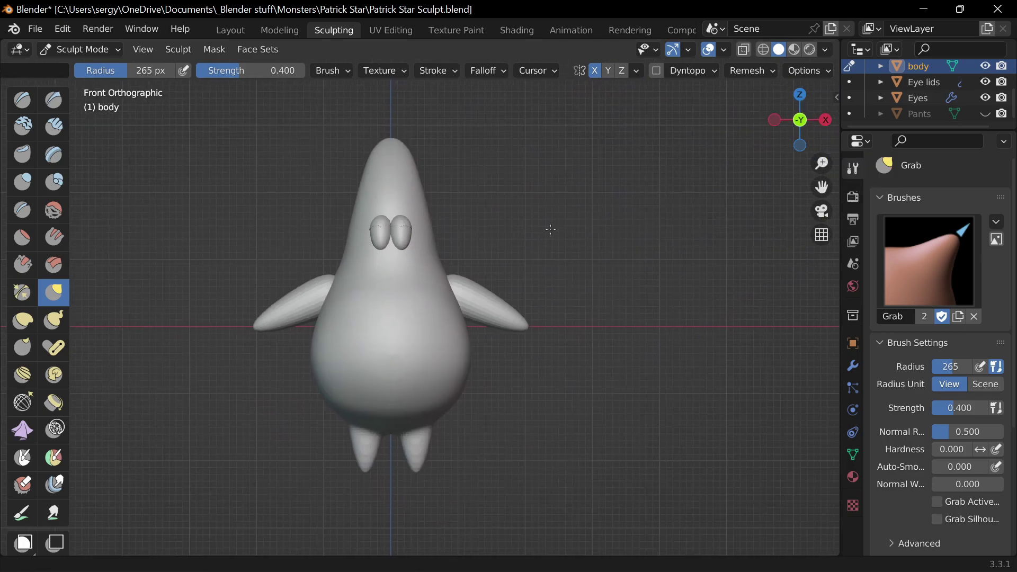
click(230, 30)
Apply the arms' modifiers and join the Arms object into the body.
click(918, 100)
key(ctrl+a)
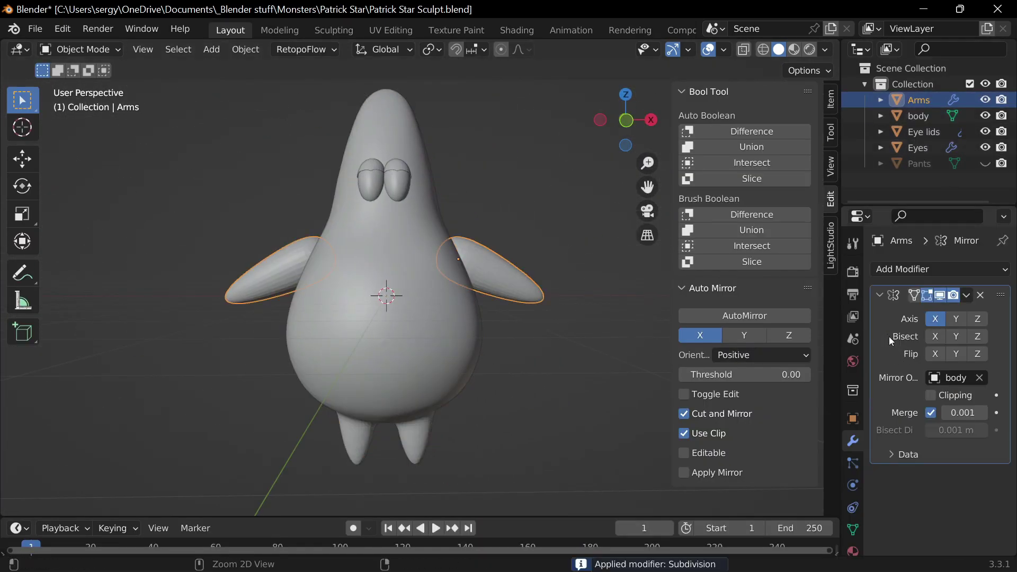
key(ctrl+a)
ctrl+click(862, 111)
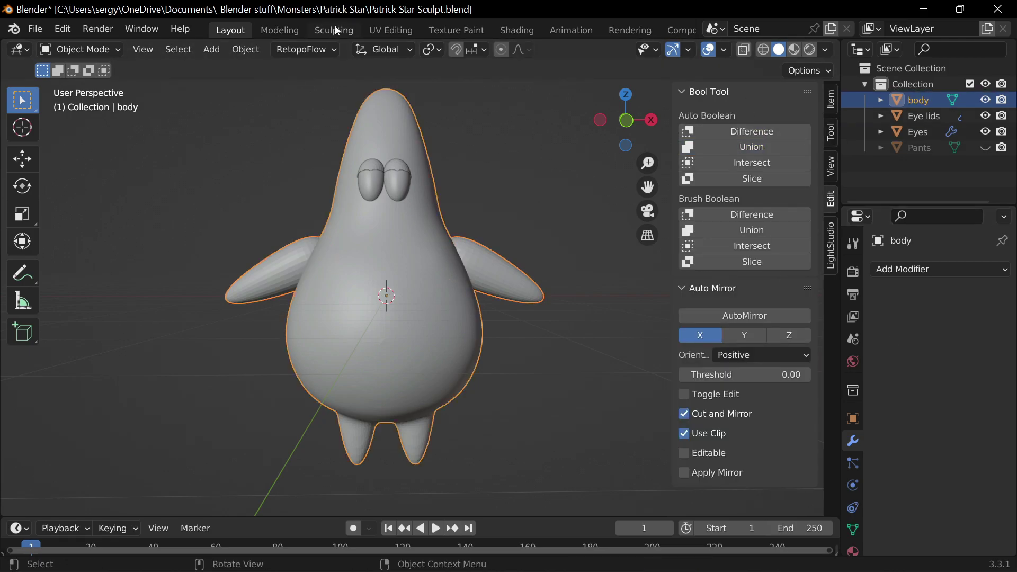
Bend the arms downward by sculpting with a larger brush, then select the eyelids in Layout.
click(337, 30)
mouse_move(590, 182)
middle_down()
mouse_move(556, 227)
mouse_move(390, 268)
middle_up()
key(KP_1)
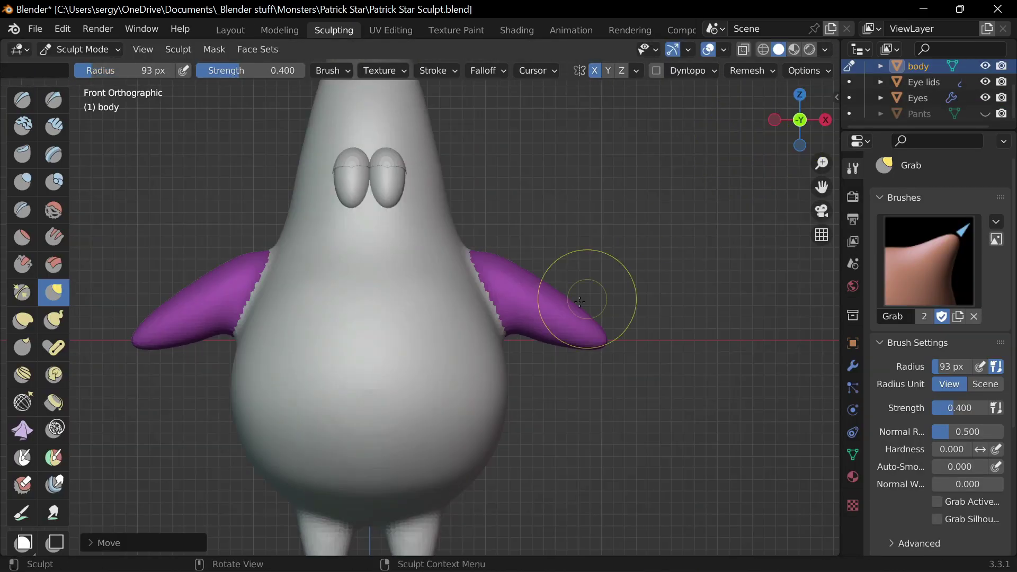
key(KP_3)
key(f)
key(KP_1)
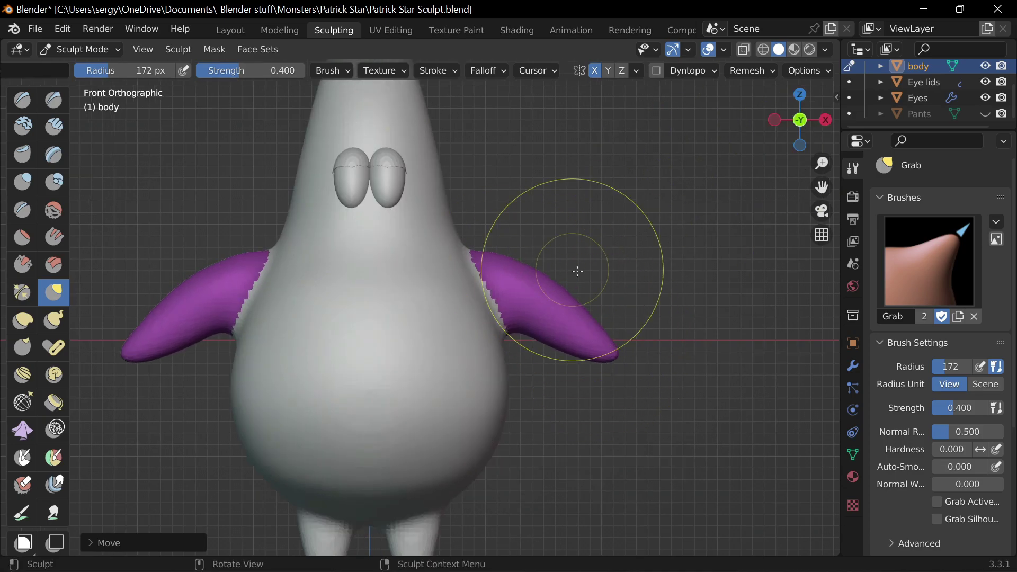
click(230, 30)
click(400, 254)
Apply the eyelids' Mirror modifier and reset the eyelids' origin.
click(632, 125)
key(ctrl+a)
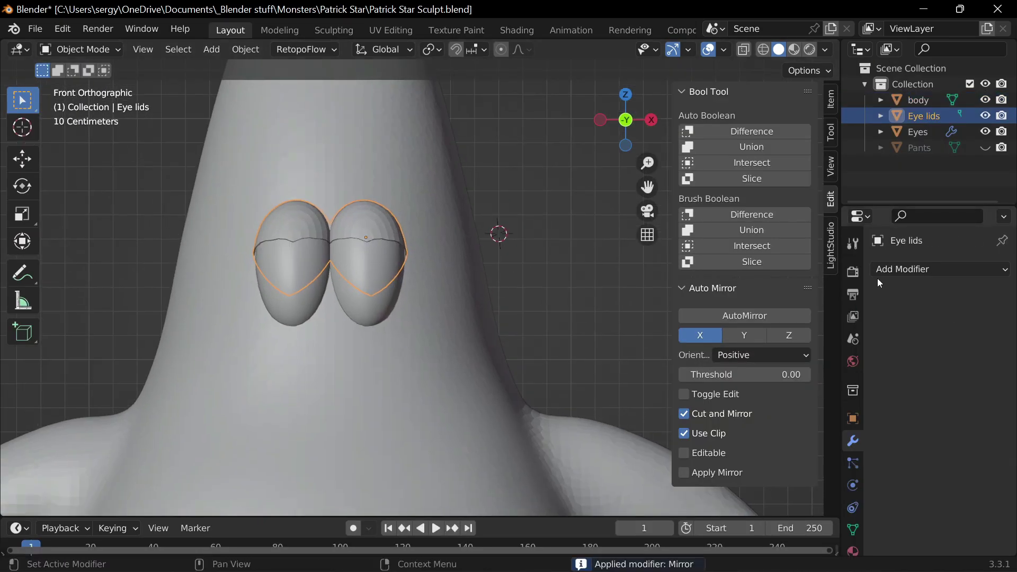
right_click(339, 220)
click(412, 224)
right_click(358, 222)
Inspect the eyelids in Sculpting, then return to Layout and delete the Eye lids object.
click(333, 30)
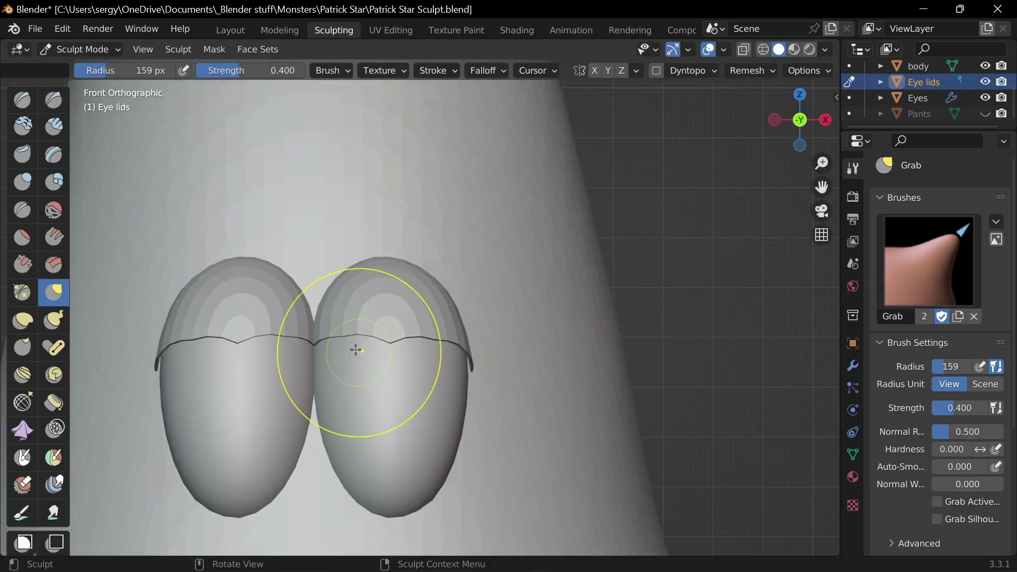
mouse_move(354, 333)
middle_down()
mouse_move(442, 421)
mouse_move(539, 400)
mouse_move(659, 239)
middle_up()
click(752, 70)
click(231, 31)
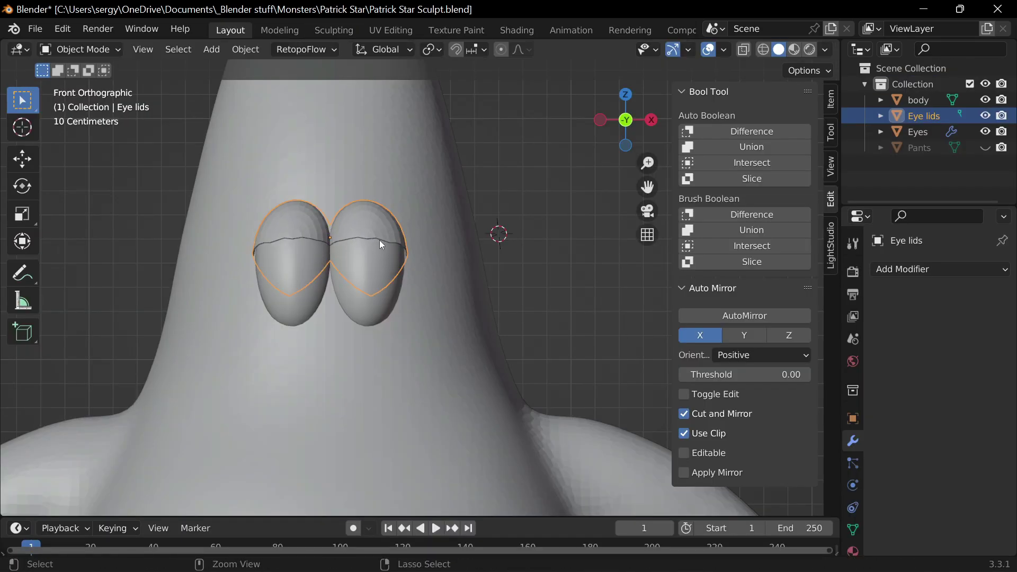
click(334, 30)
click(280, 30)
click(231, 30)
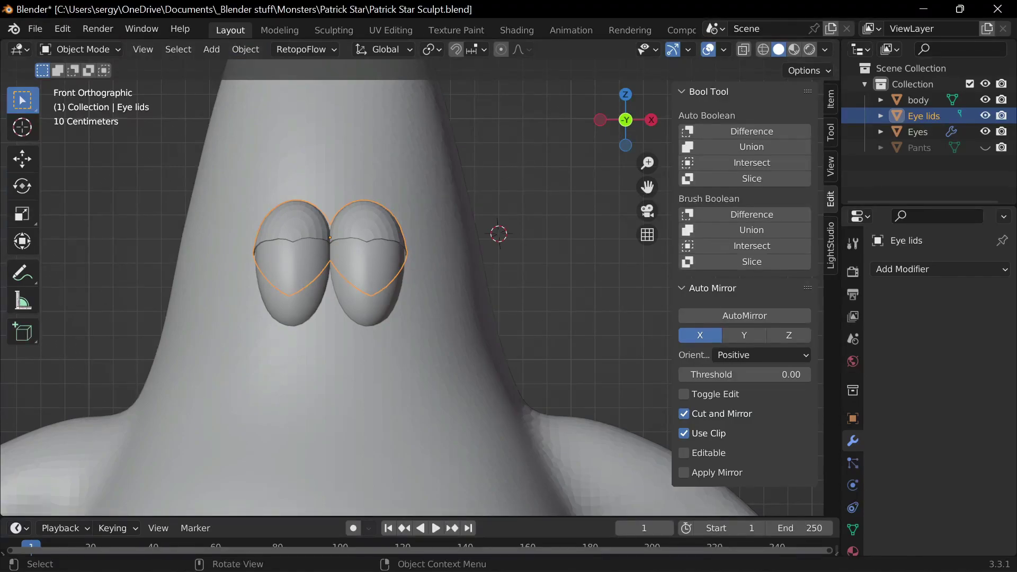
key(Delete)
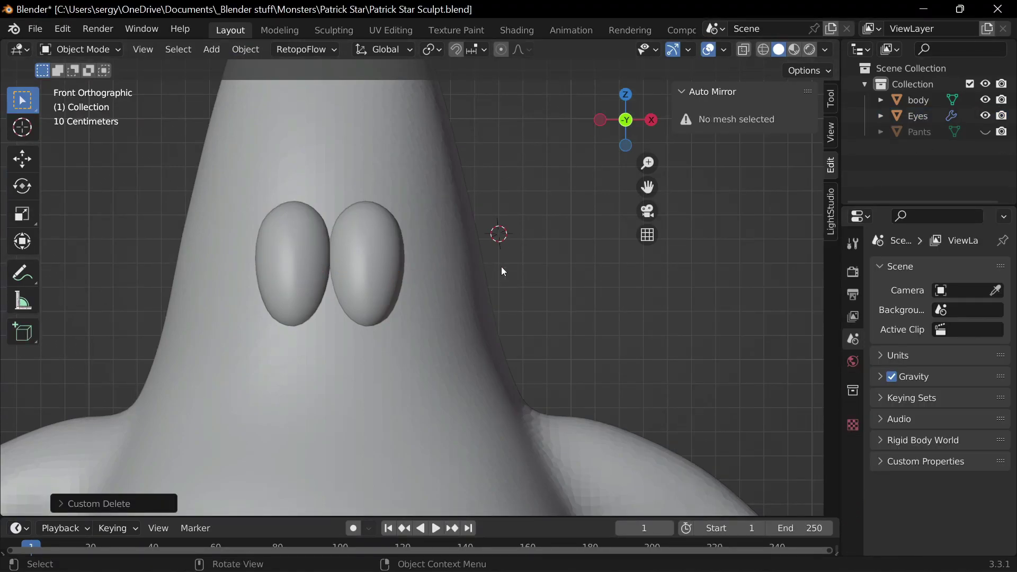
scroll(479, 295, down, 3)
Sculpt the body's arms outward with the Grab brush, working from the front and right side.
click(479, 295)
click(334, 30)
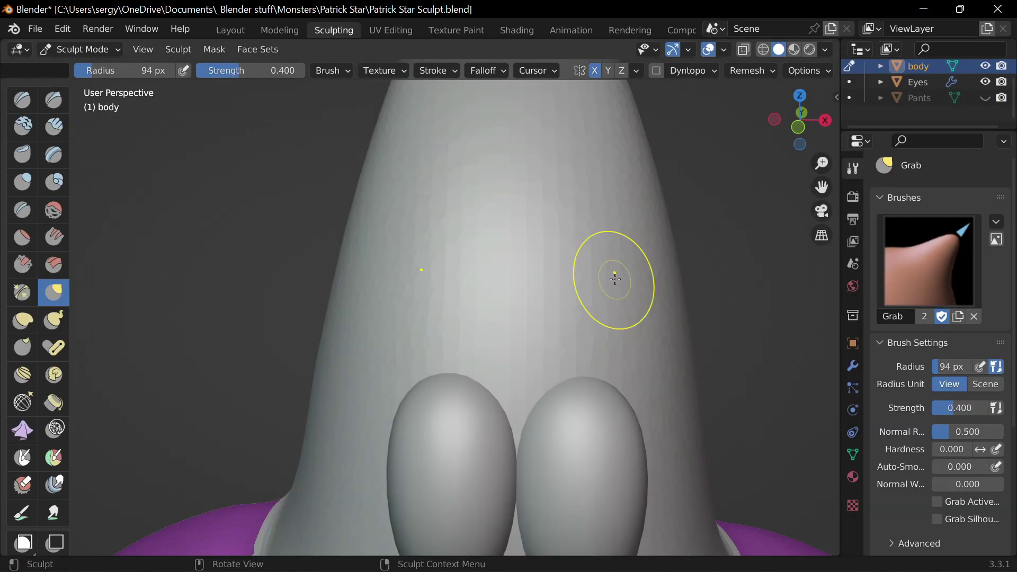
key(KP_1)
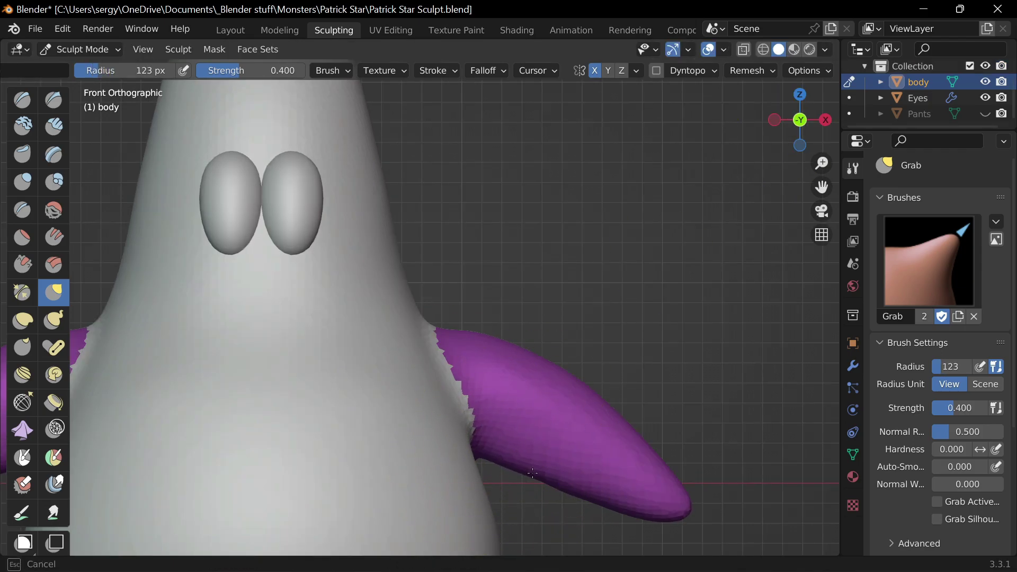
scroll(530, 389, down, 4)
middle_drag(470, 379, 613, 398)
scroll(614, 399, up, 4)
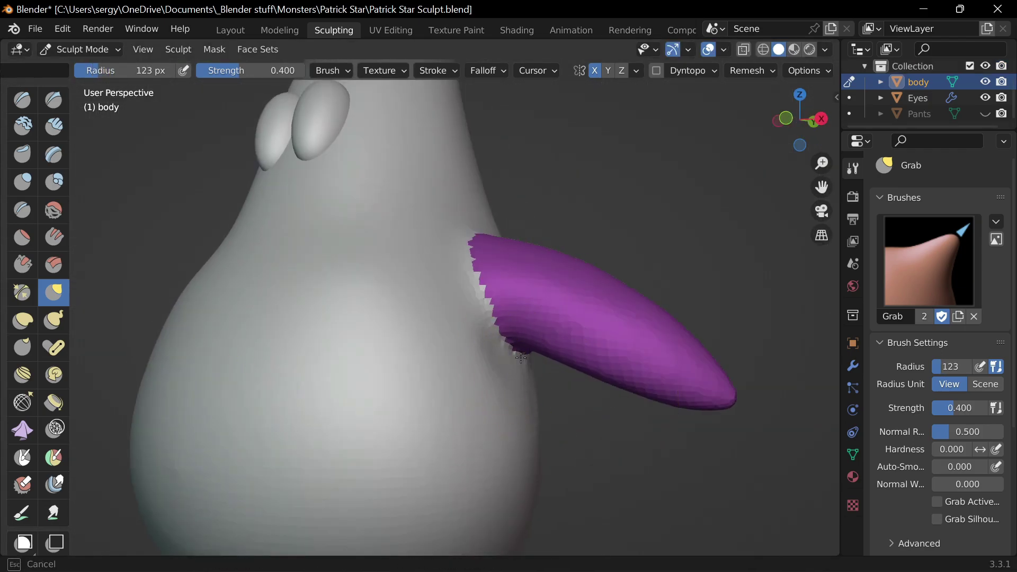
key(KP_1)
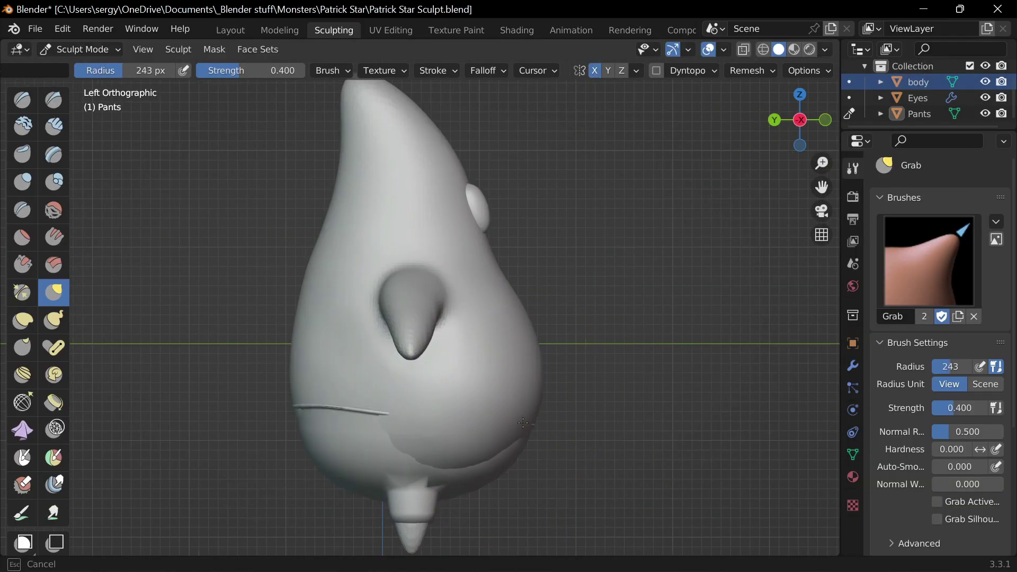
alt+middle_drag(523, 422, 467, 422)
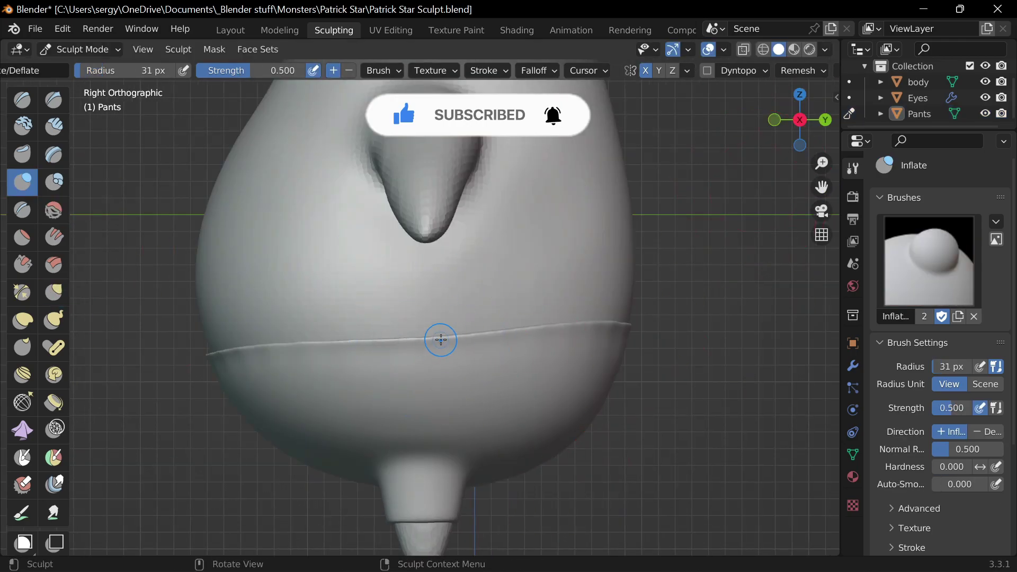
Crease the shorts' waistband and pinch the shorts' legs into tapered ends.
mouse_move(441, 339)
middle_down()
mouse_move(527, 345)
mouse_move(391, 307)
mouse_move(454, 282)
mouse_move(613, 340)
mouse_move(595, 318)
middle_up()
click(23, 210)
mouse_move(403, 307)
middle_down()
mouse_move(535, 274)
mouse_move(635, 298)
mouse_move(694, 335)
mouse_move(632, 322)
mouse_move(582, 328)
middle_up()
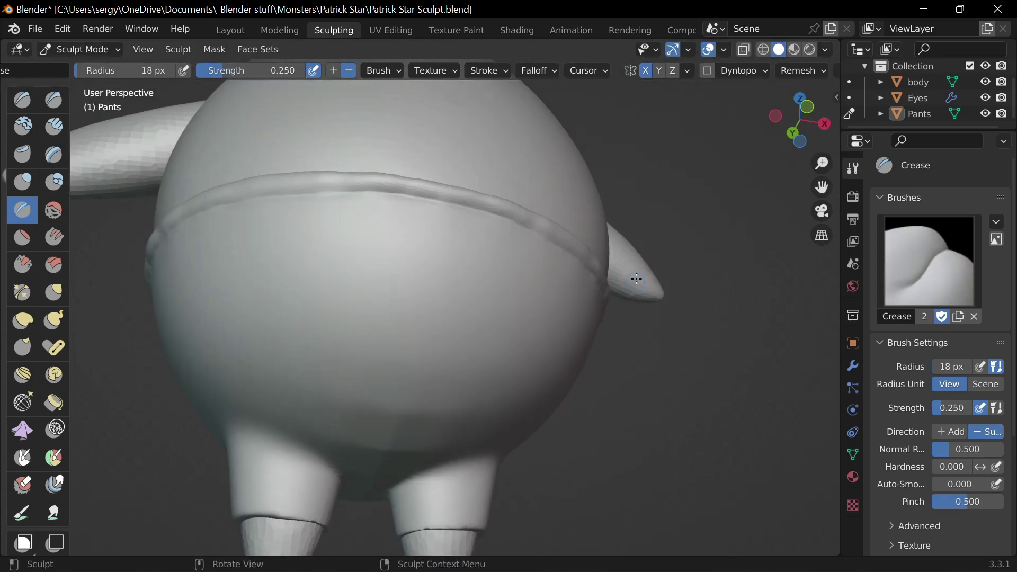
key(KP_1)
scroll(506, 404, up, 3)
key(p)
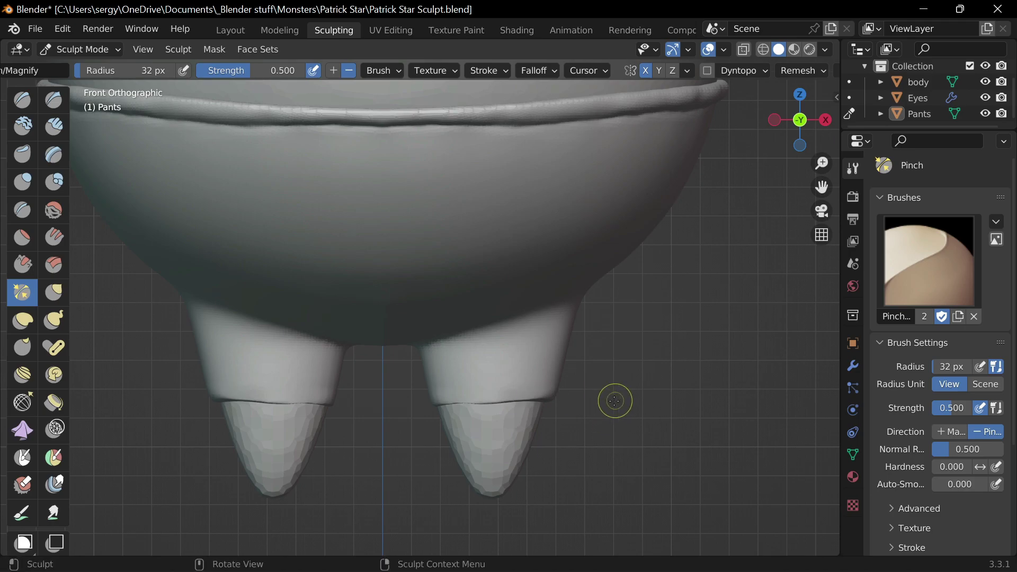
middle_drag(615, 401, 508, 240)
key(KP_1)
scroll(509, 241, down, 3)
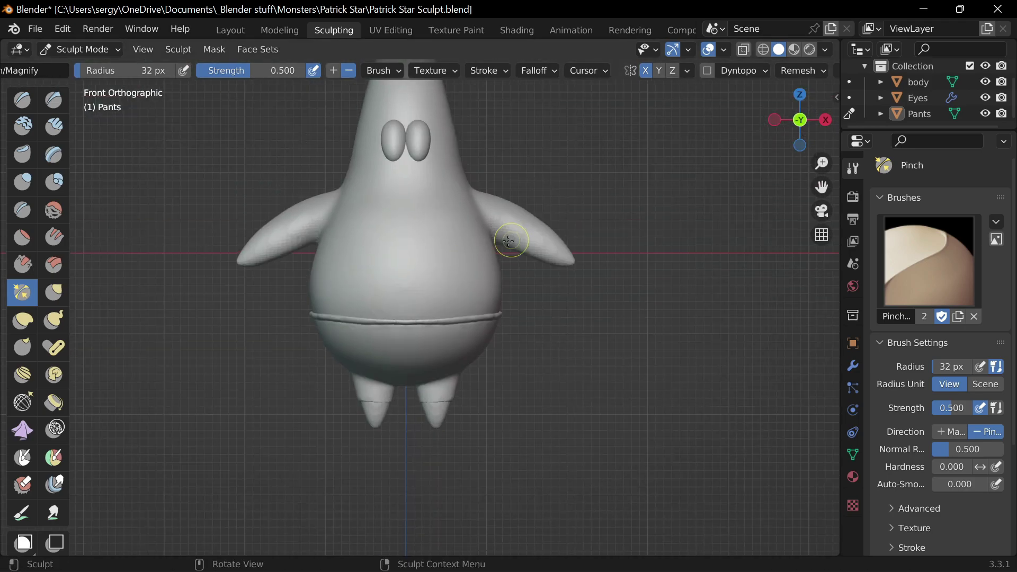
scroll(509, 240, up, 5)
Crease a matching ridge along the body's belly waistline.
key(alt+q)
key(shift+c)
drag(172, 329, 175, 332)
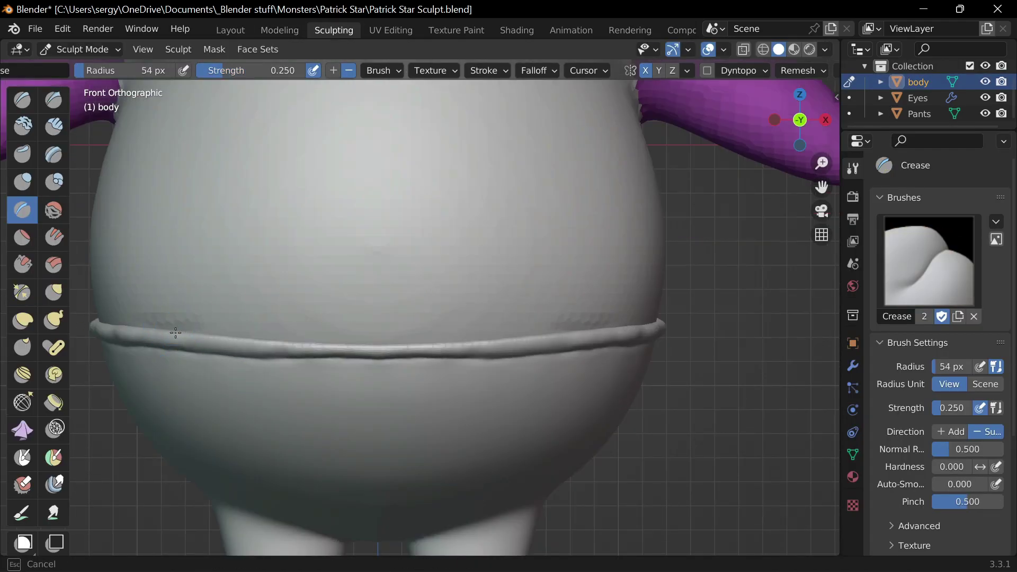
click(803, 71)
mouse_move(477, 328)
middle_down()
mouse_move(334, 325)
mouse_move(397, 316)
middle_up()
Paint a mask over the lower belly of the body.
key(KP_Divide)
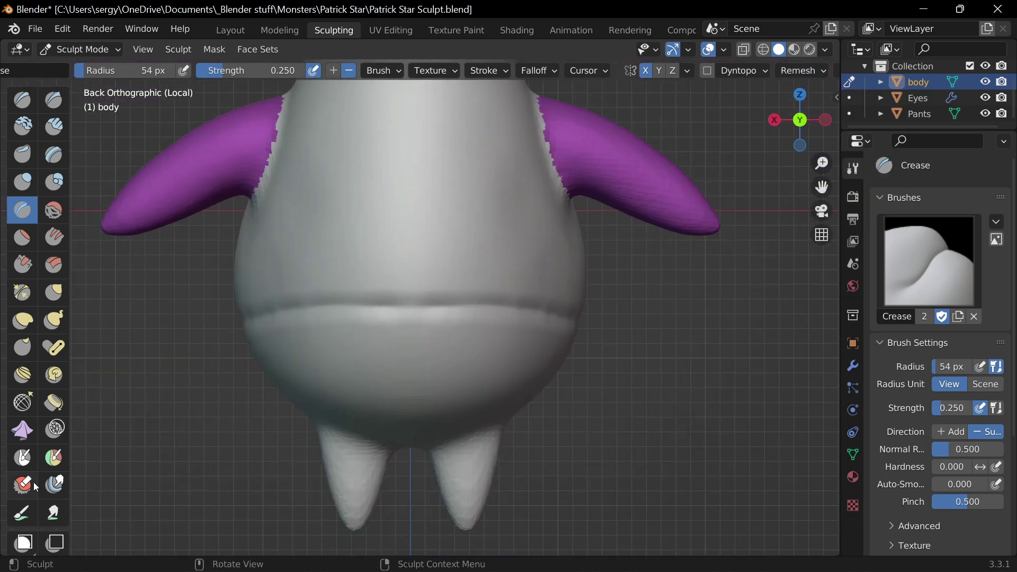
click(22, 458)
drag(297, 414, 508, 339)
Reshape the body's overall silhouette with a large Grab brush, checking it from several sides.
key(ctrl+KP_3)
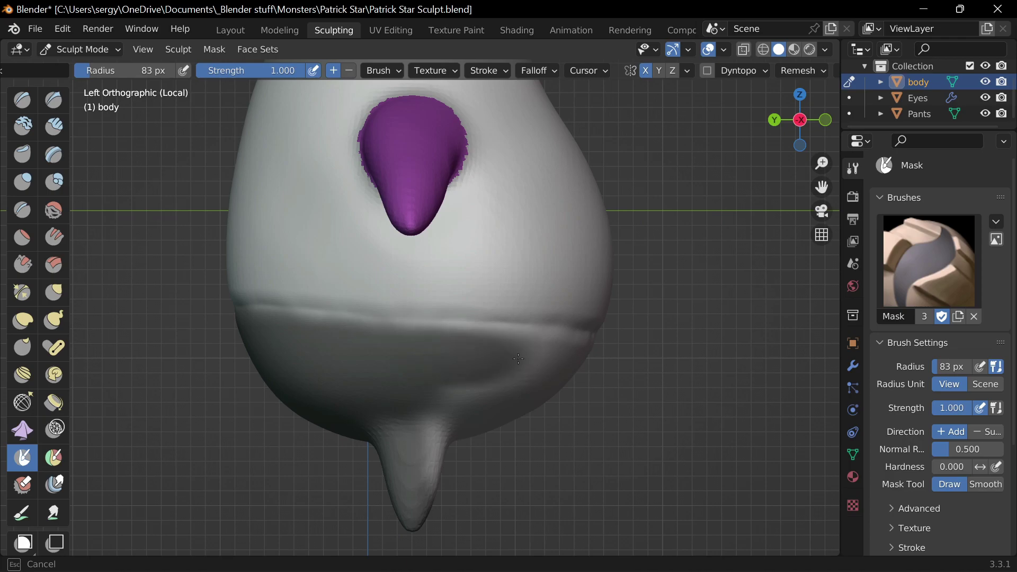
middle_drag(445, 444, 353, 371)
middle_drag(391, 482, 367, 367)
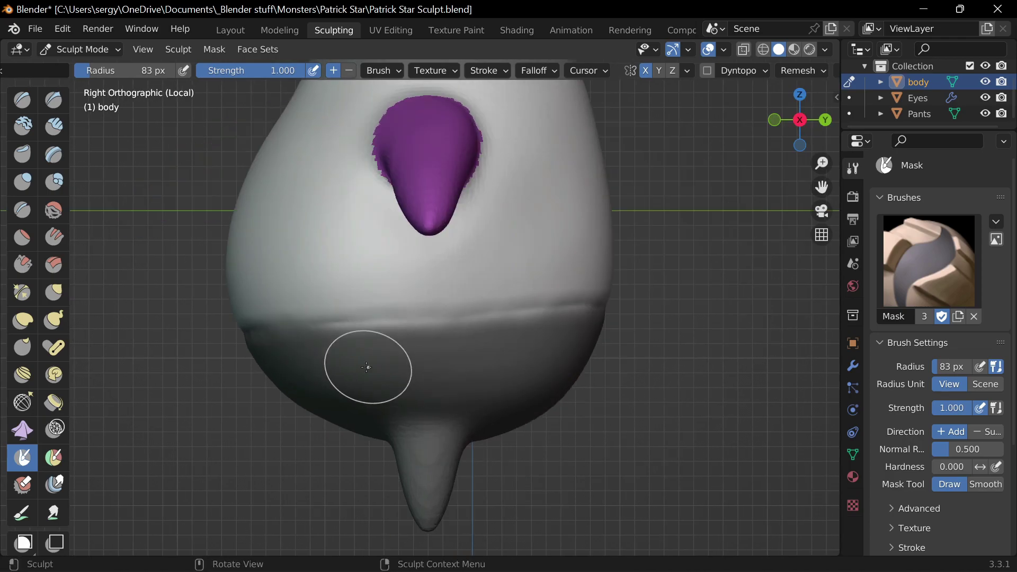
mouse_move(514, 340)
middle_down()
mouse_move(726, 276)
mouse_move(219, 318)
middle_up()
key(g)
middle_drag(800, 119, 637, 290)
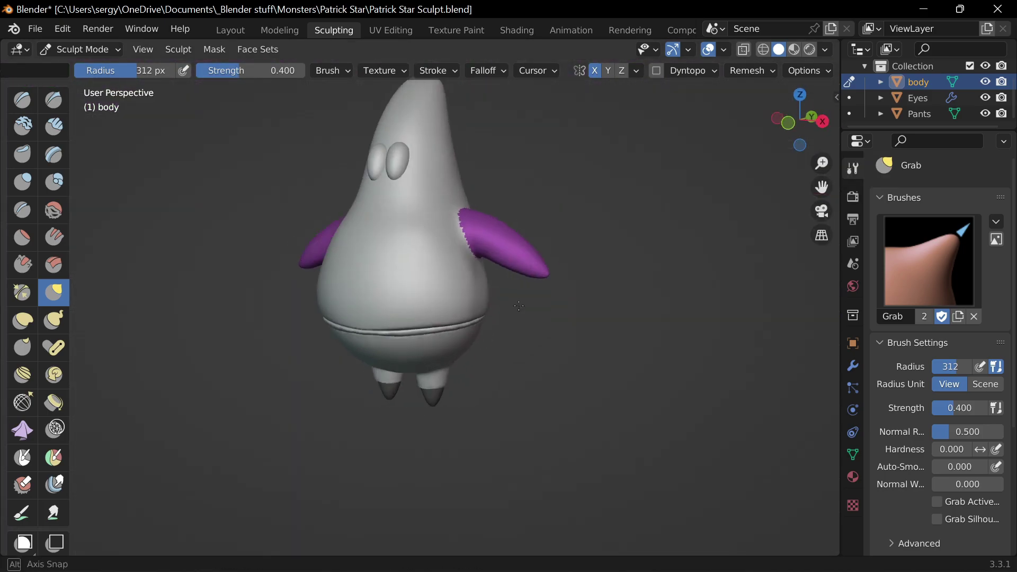
Form a belly button on the front of the body with the Inflate and Grab brushes.
middle_drag(638, 290, 402, 297)
scroll(402, 297, up, 5)
click(23, 182)
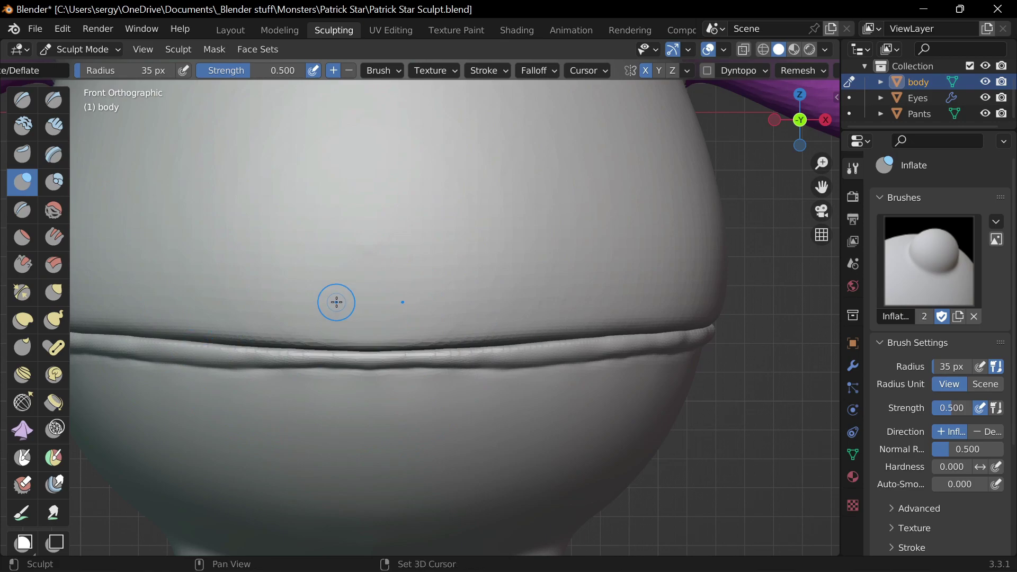
scroll(392, 341, down, 1)
key(g)
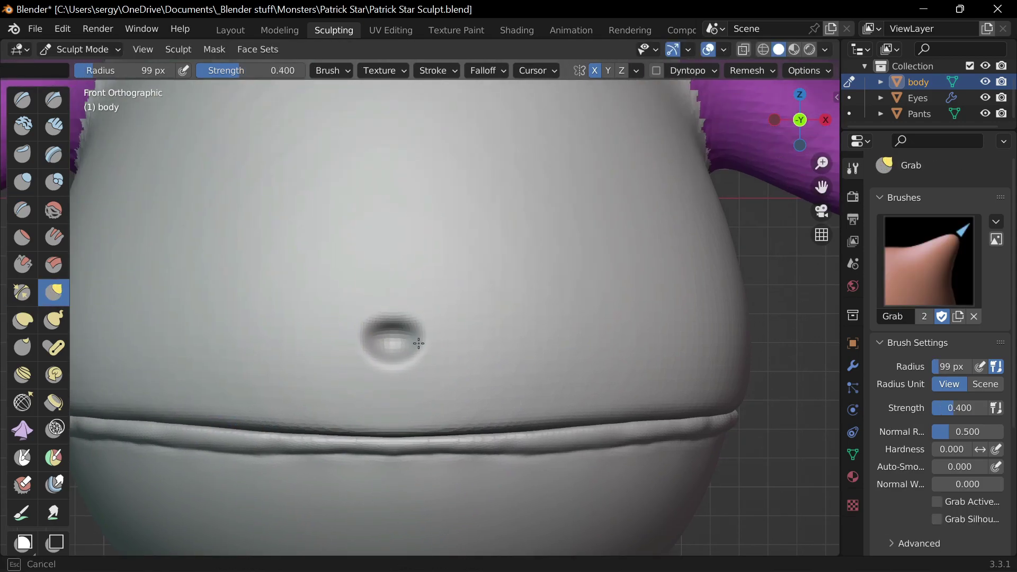
drag(418, 344, 416, 339)
Carve a creased smile beneath the eyes using Draw and Draw Sharp strokes.
key(x)
mouse_move(384, 386)
middle_down()
mouse_move(605, 386)
mouse_move(636, 314)
mouse_move(476, 318)
middle_up()
scroll(454, 308, down, 5)
click(783, 119)
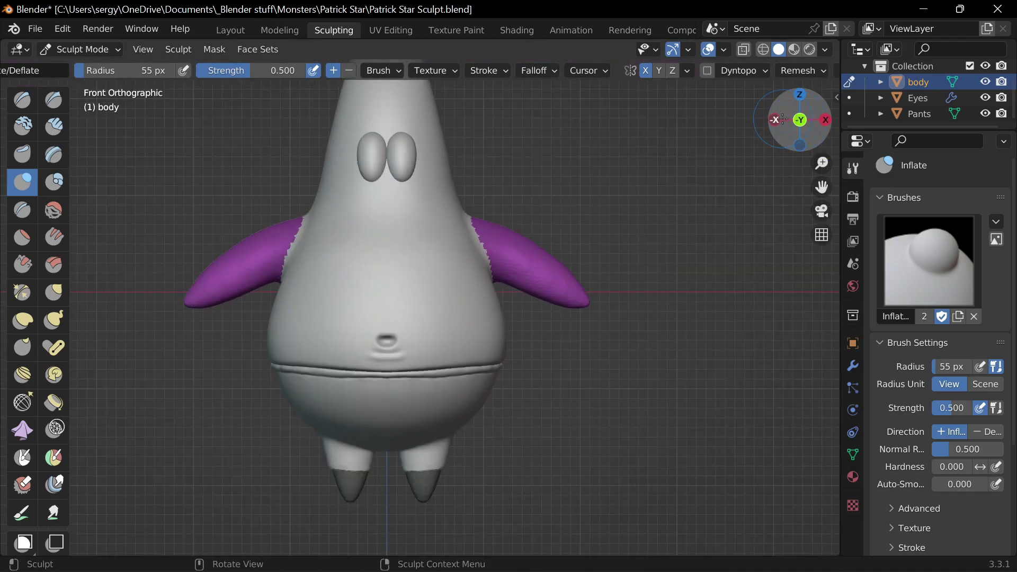
scroll(402, 386, up, 2)
shift+scroll(369, 79, up, 3)
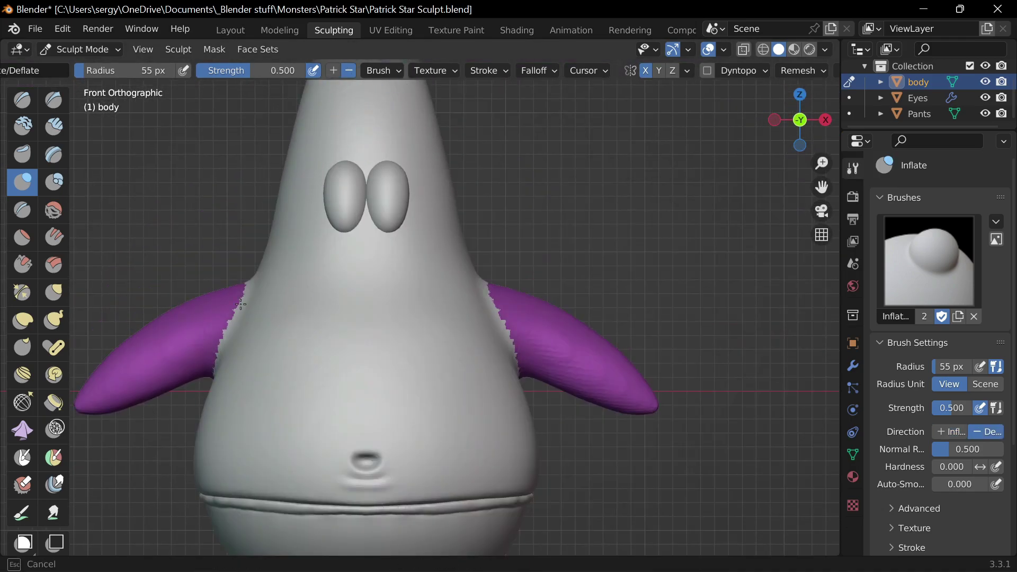
key(ctrl+KP_1)
scroll(390, 413, down, 2)
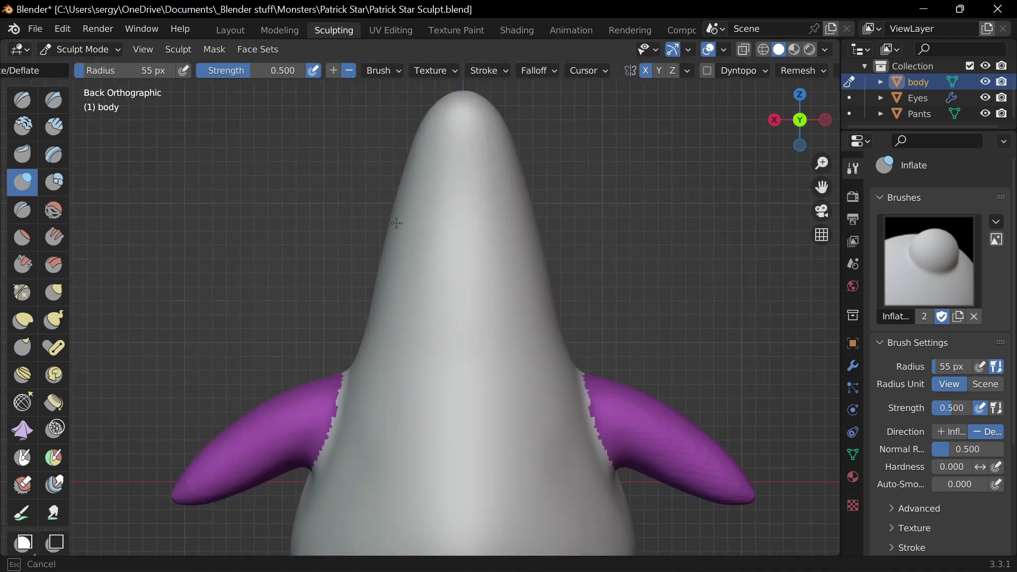
key(KP_1)
scroll(528, 307, down, 2)
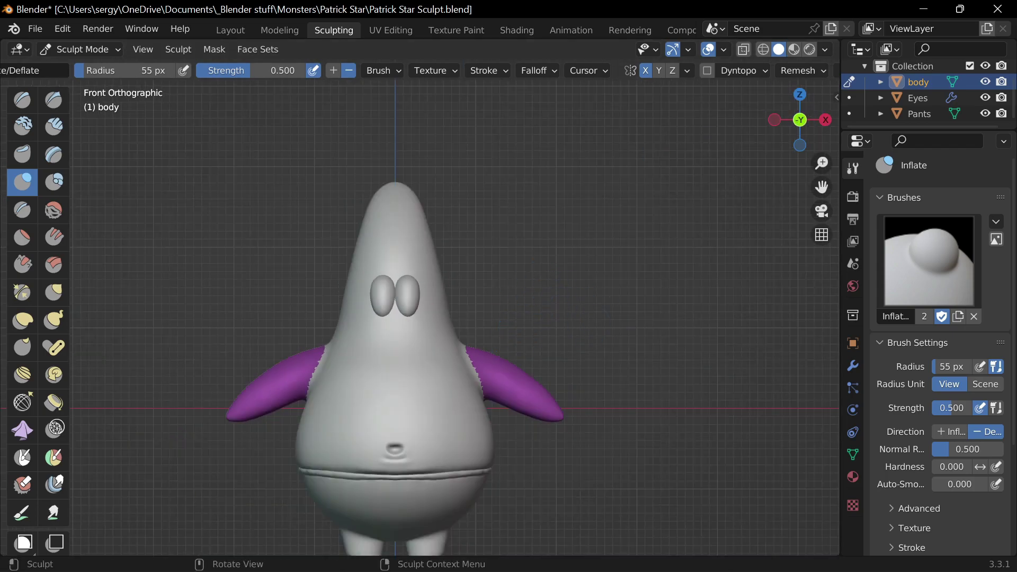
scroll(412, 334, up, 4)
click(54, 99)
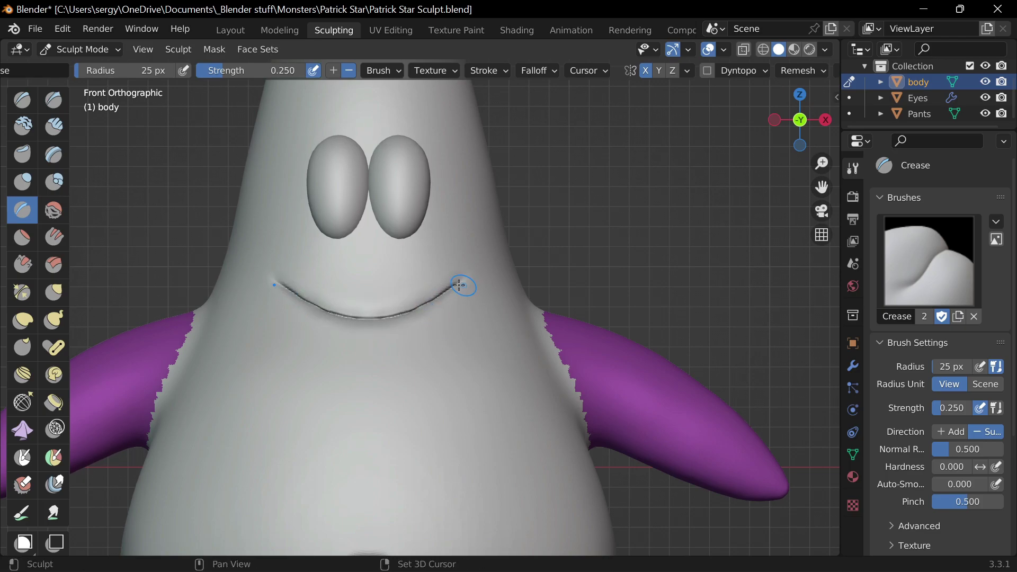
middle_drag(473, 282, 364, 273)
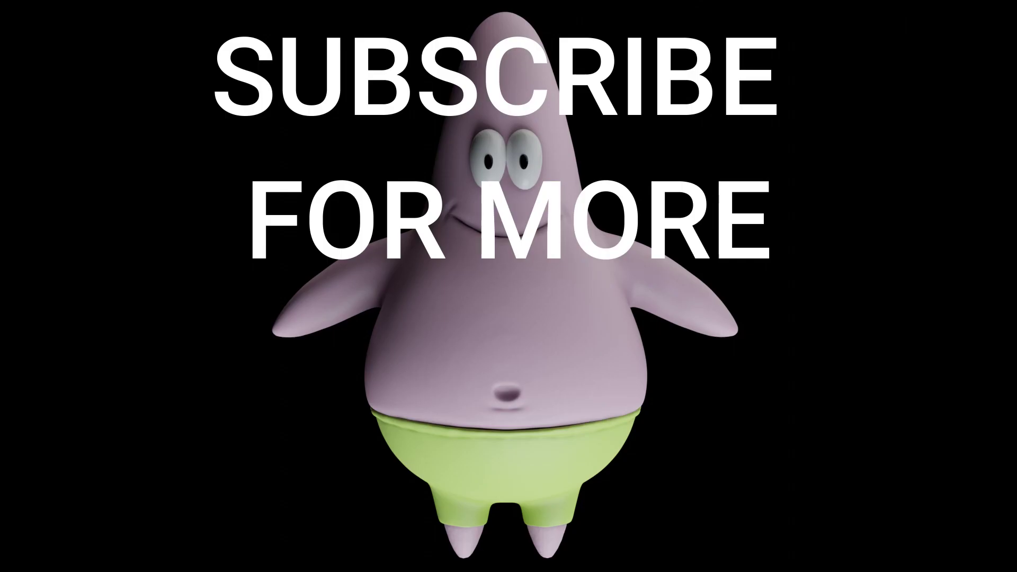